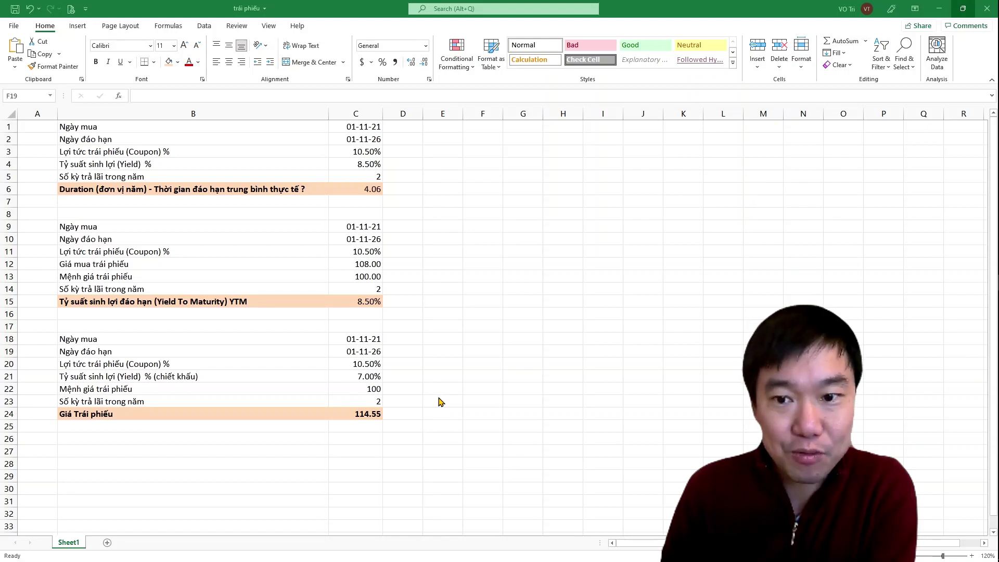
Calculate the bond's annual coupon amount in E20 by multiplying the coupon rate in C20 by the face value in C22
key("alt+Tab")
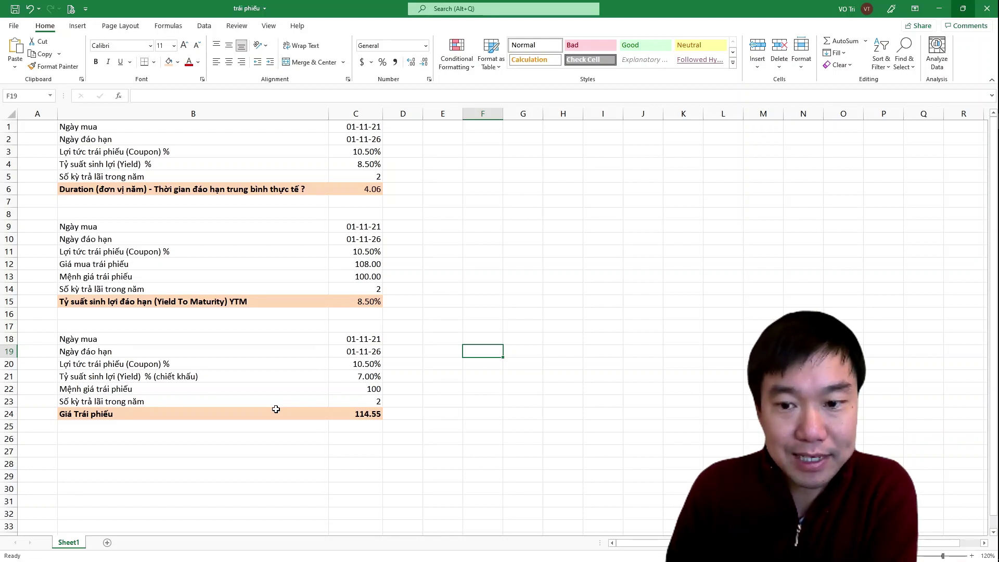
left_click(215, 366)
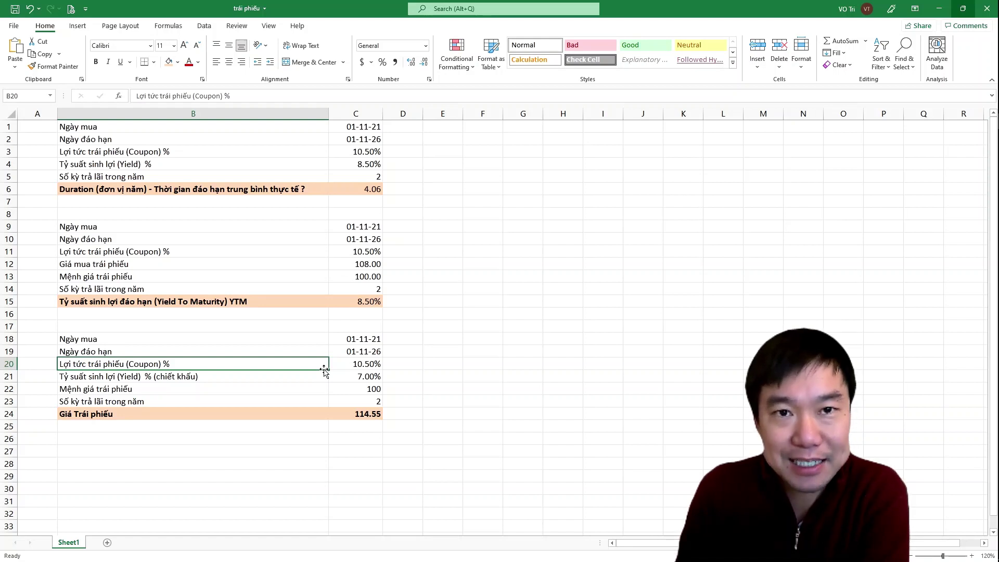
key("Right")
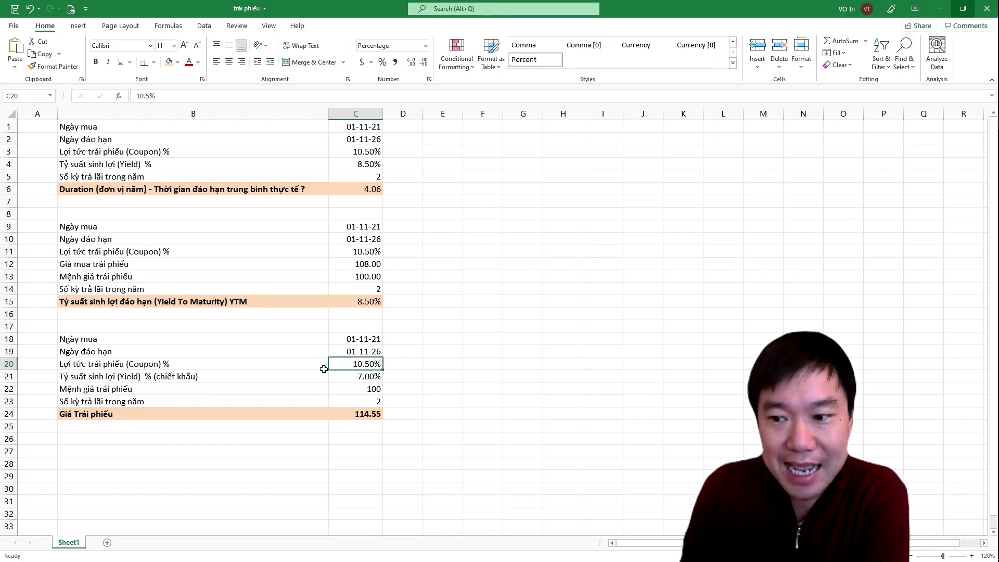
key("Right")
key("Right")
type("=")
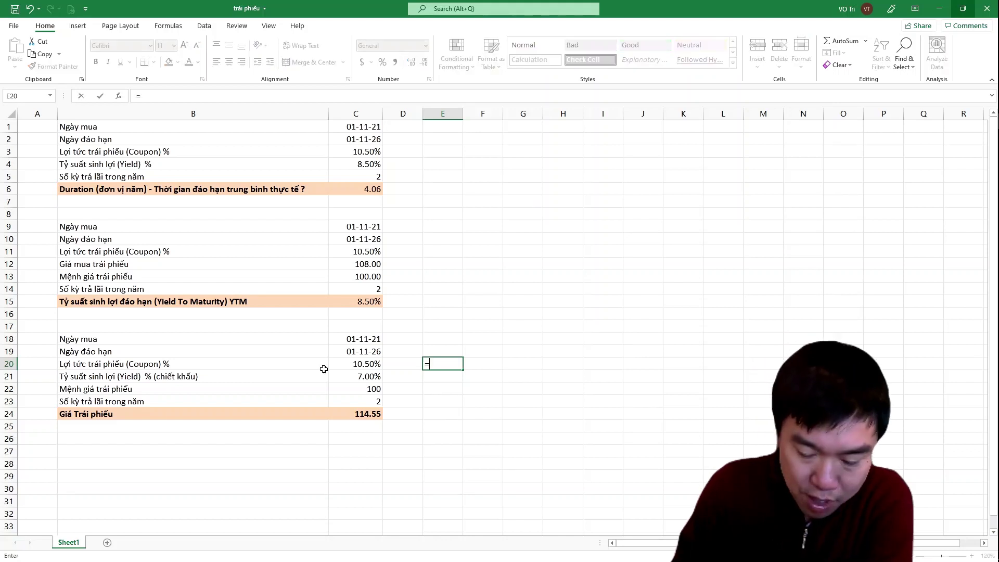
left_click(352, 362)
type("*")
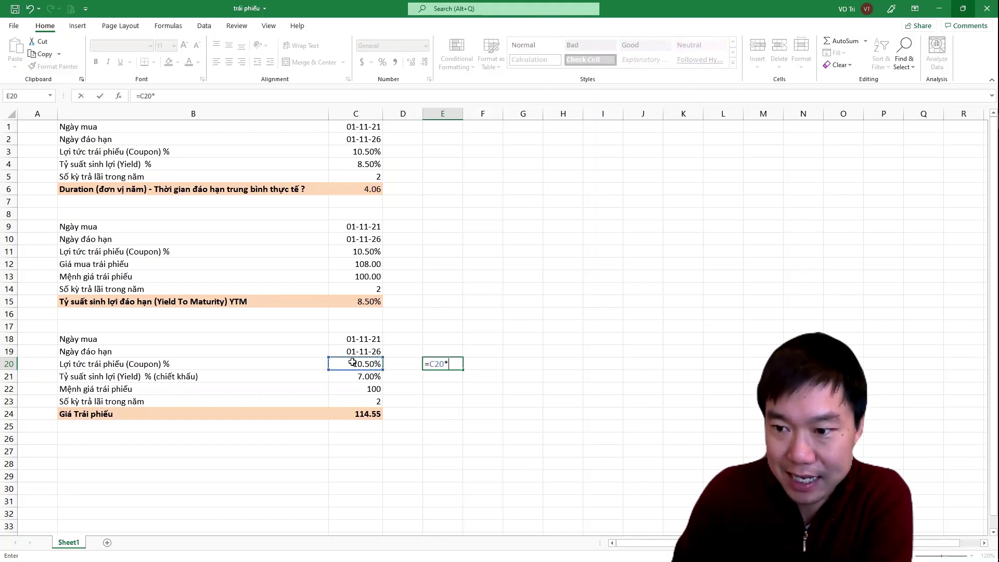
left_click(362, 389)
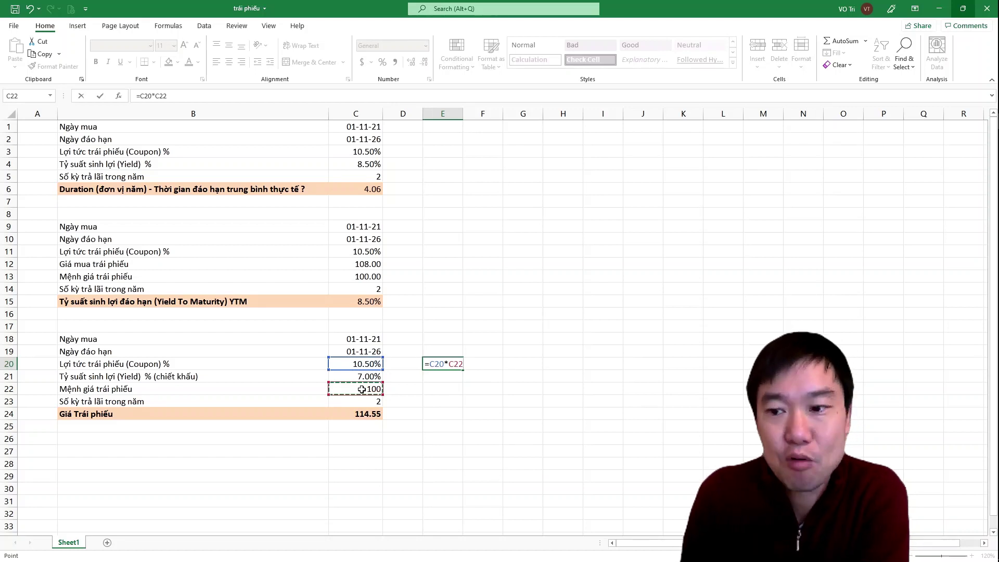
key("ctrl+Return")
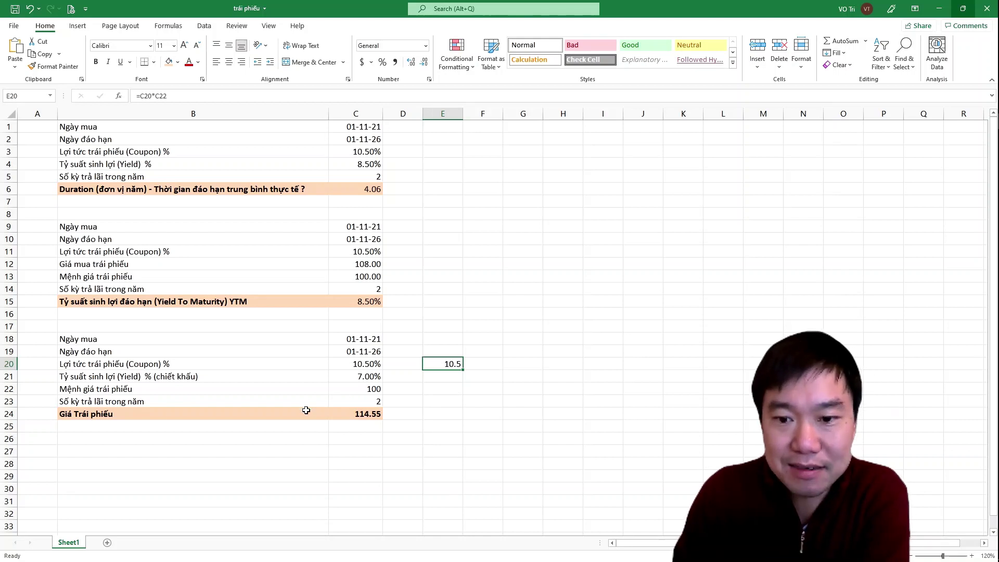
Examine the PRICE formula in C24 and the purchase date, maturity date, coupon and yield inputs it uses
left_click(347, 415)
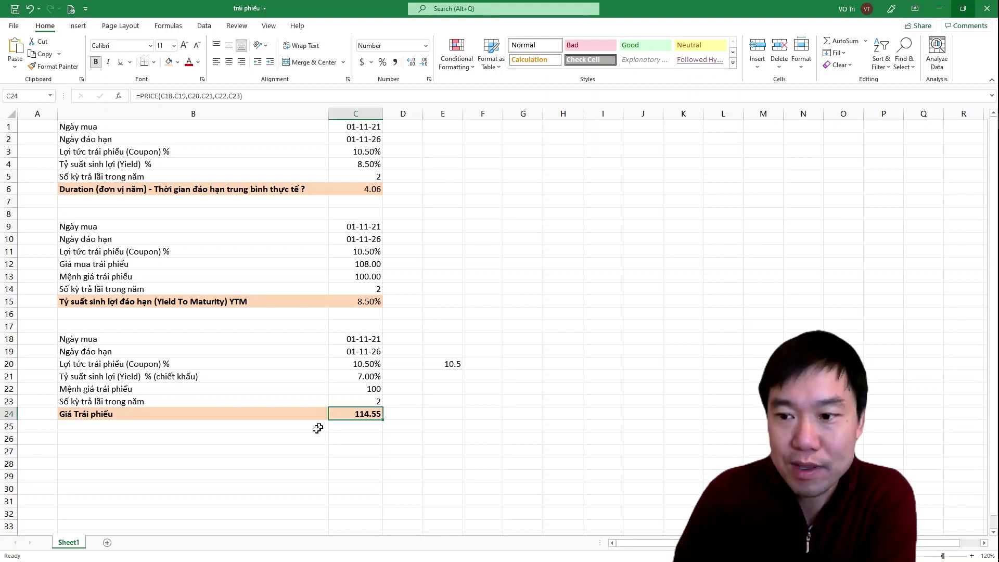
left_click(370, 340)
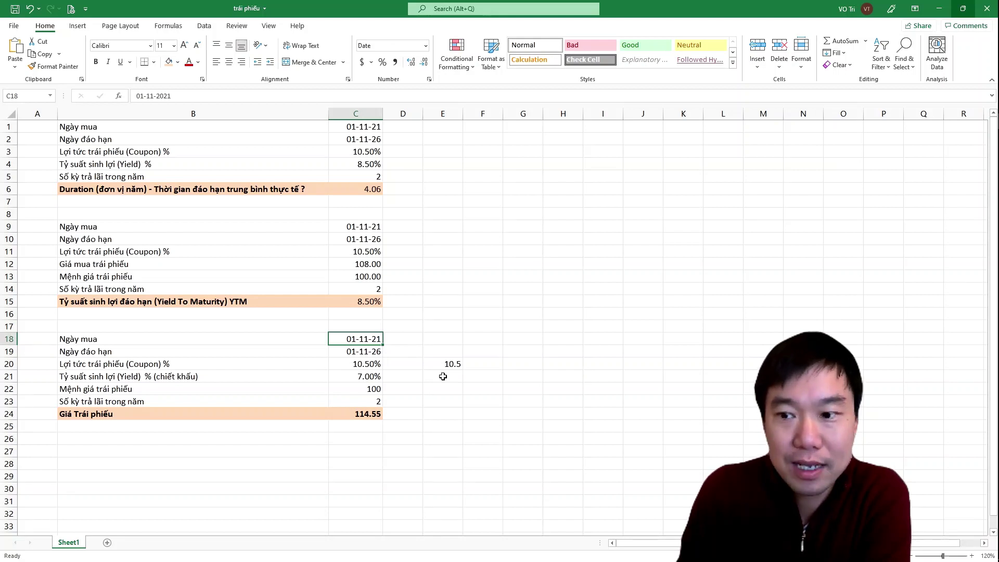
key("Down")
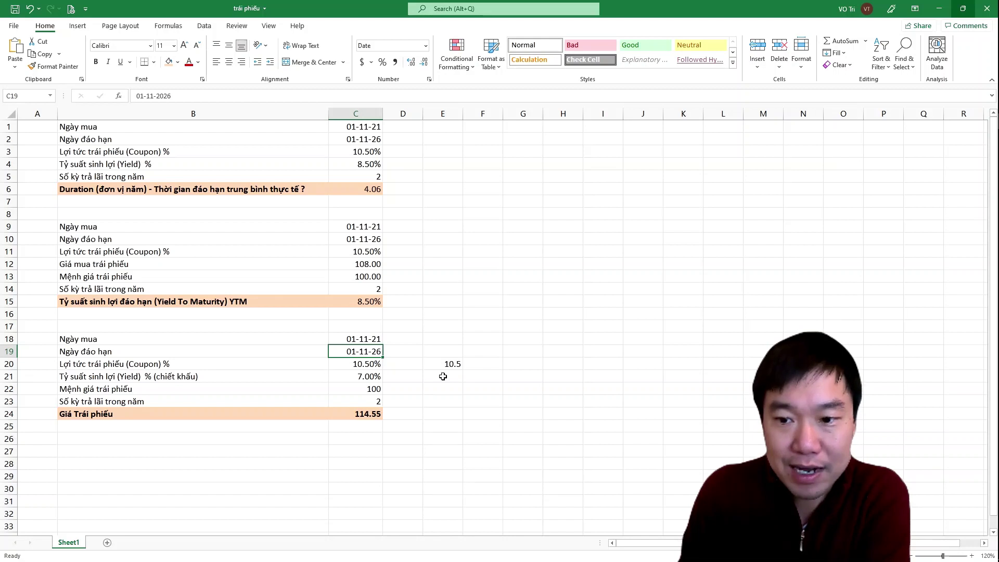
key("Down")
key("Down")
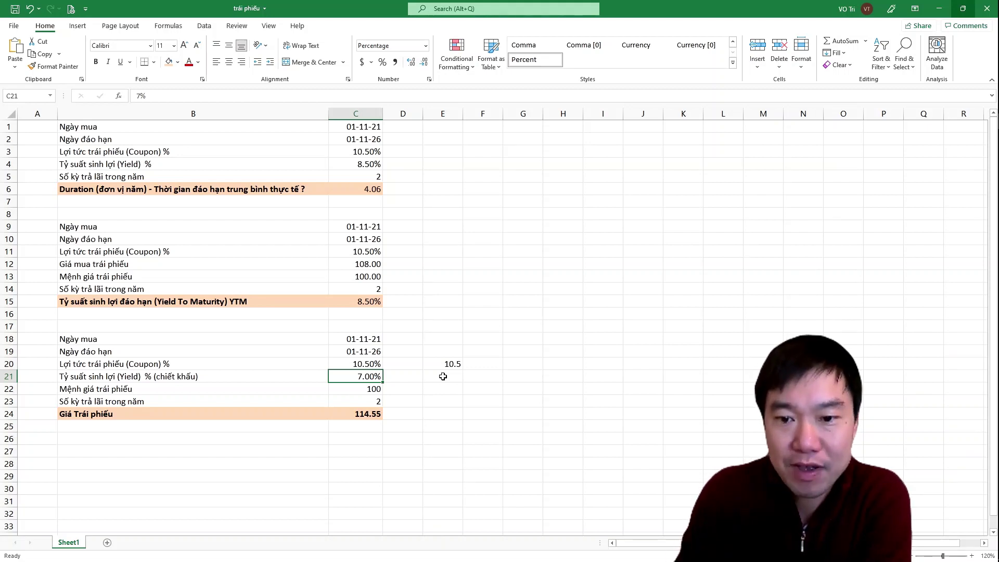
key("Up")
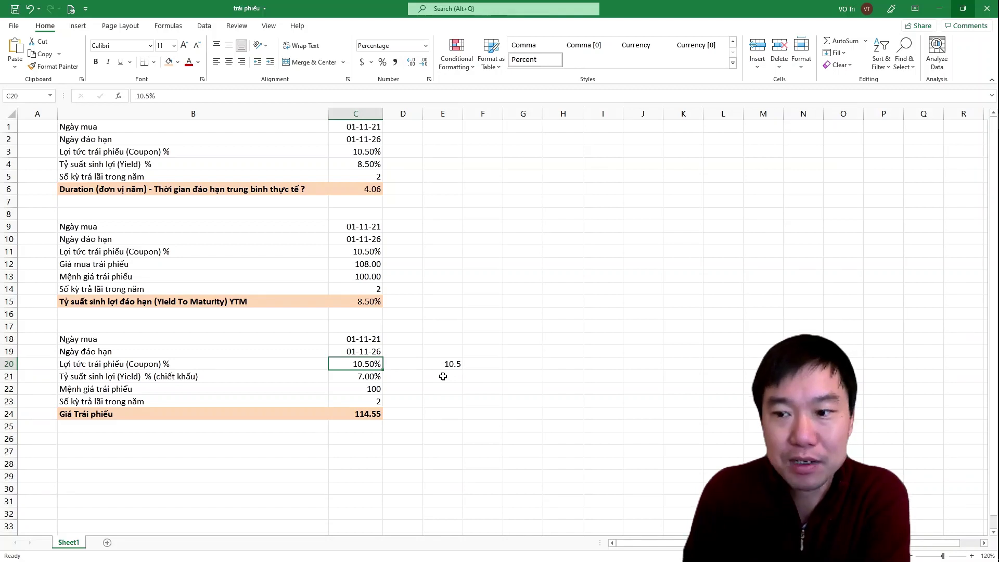
key("Down")
key("Down")
key("Down")
key("Down")
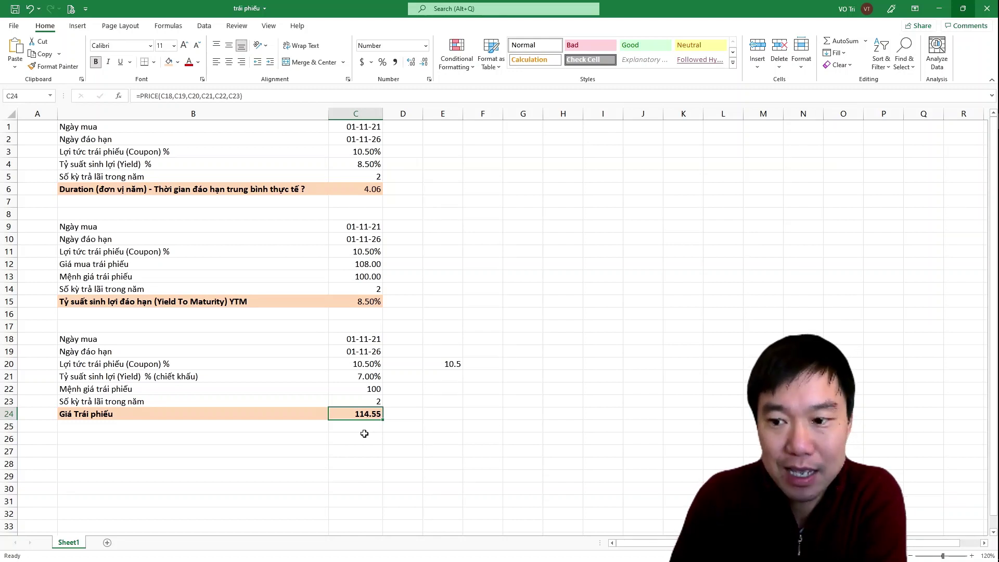
Set the discount yield in C21 to 9% and check the resulting bond price in C24
key("Up")
key("Up")
key("Up")
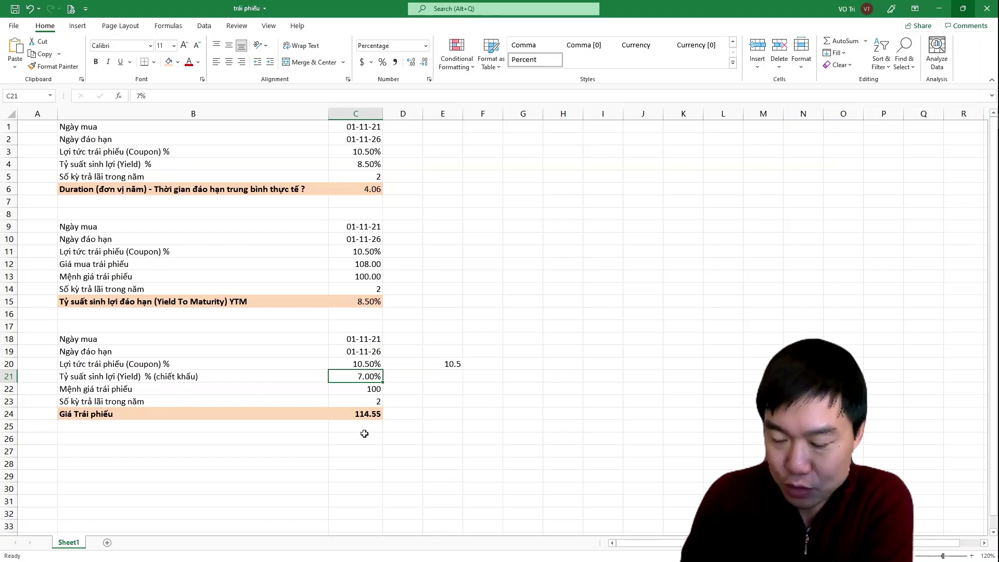
type("9")
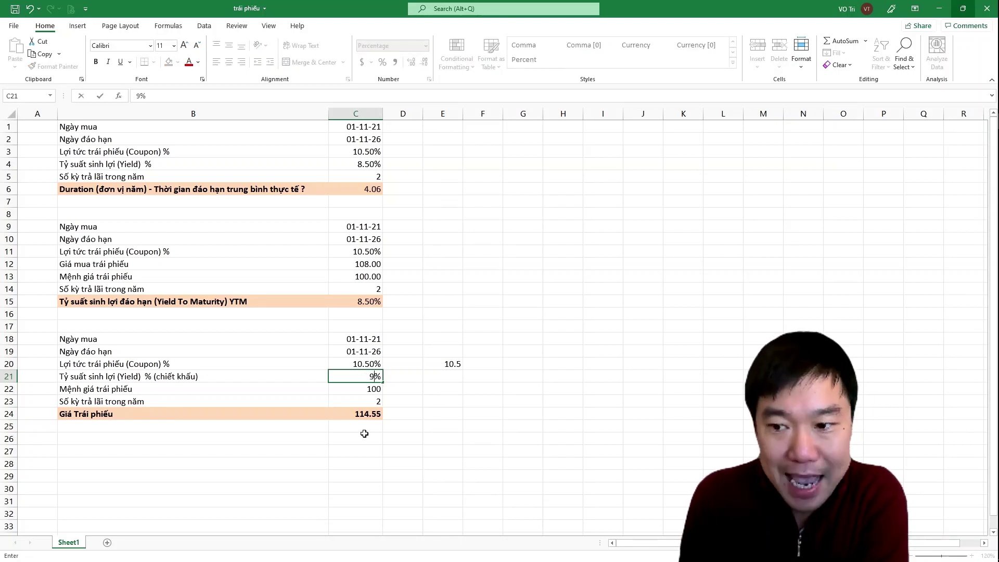
key("Return")
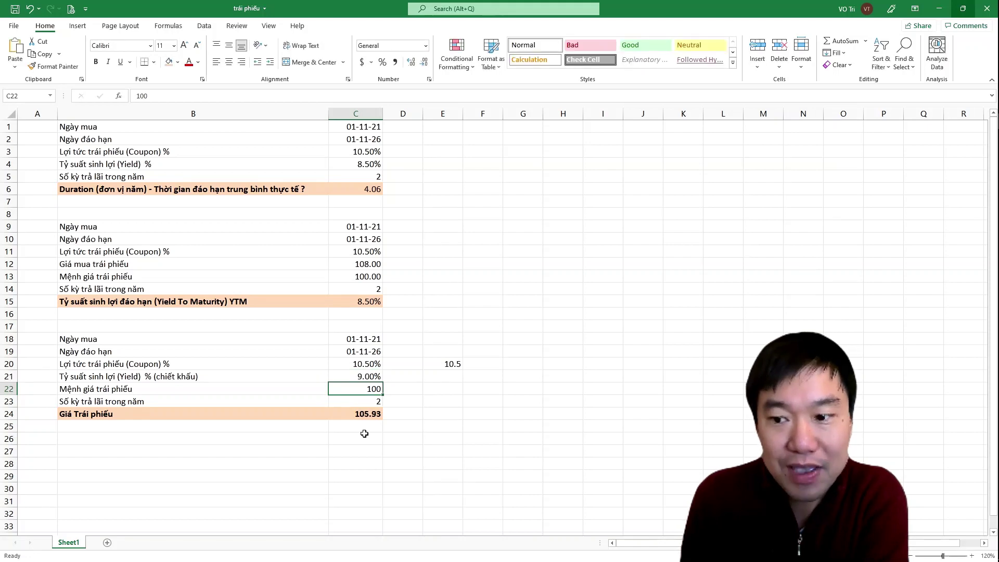
key("Down")
key("Down")
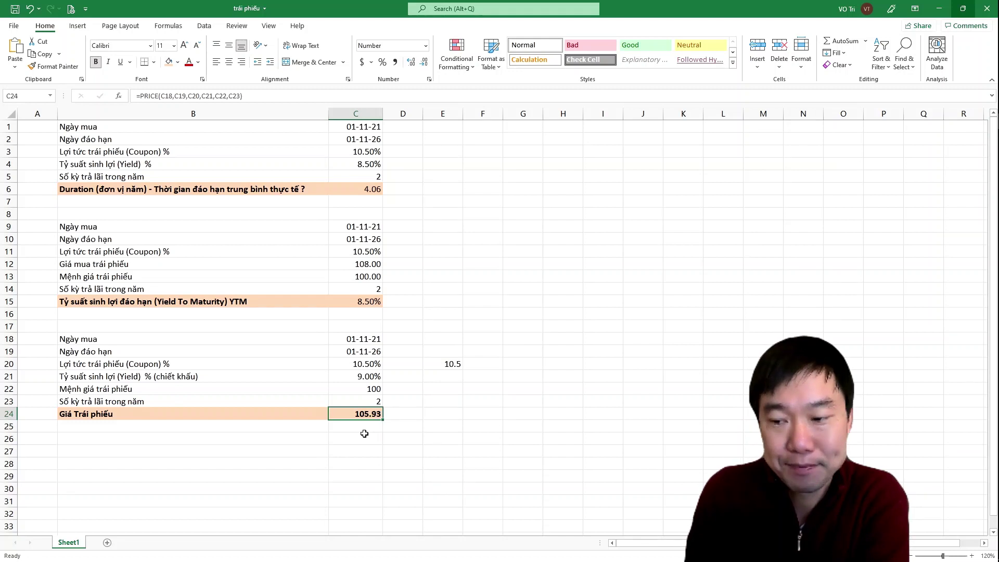
Set the discount yield in C21 to 5% and check the resulting bond price in C24
key("Up")
key("Up")
key("Up")
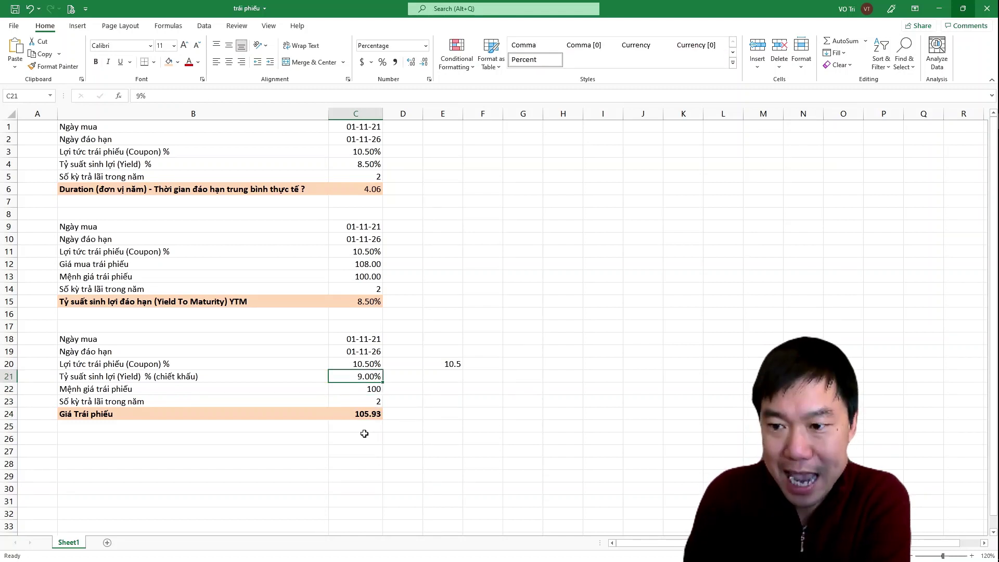
type("5")
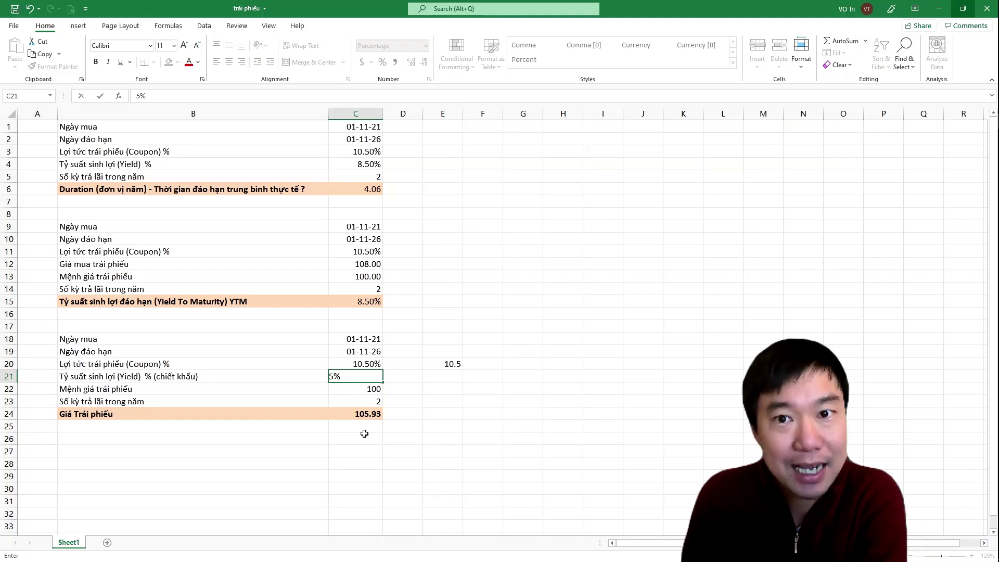
key("Return")
key("Down")
key("Down")
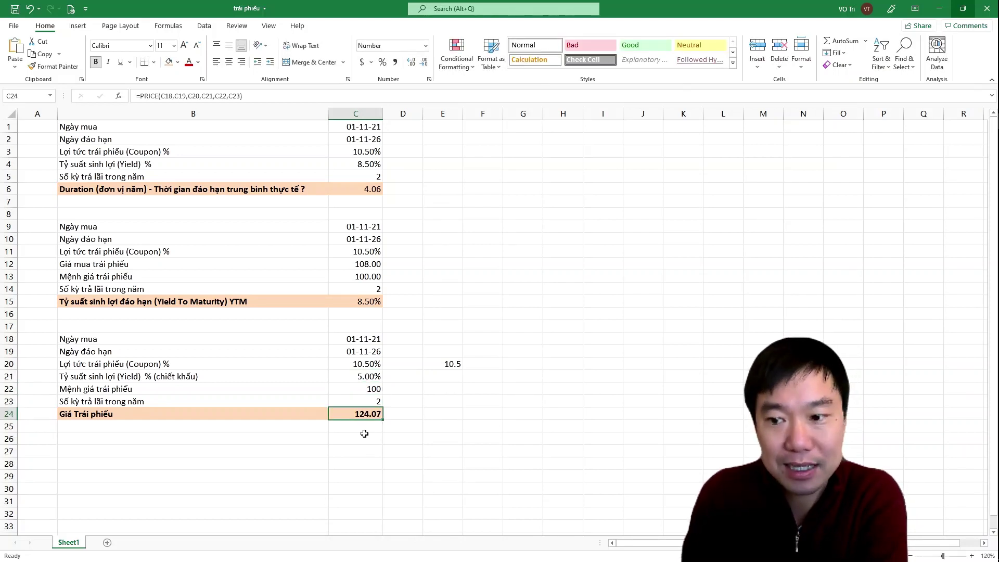
Set the discount yield in C21 to 7%
key("Up")
key("Up")
key("Up")
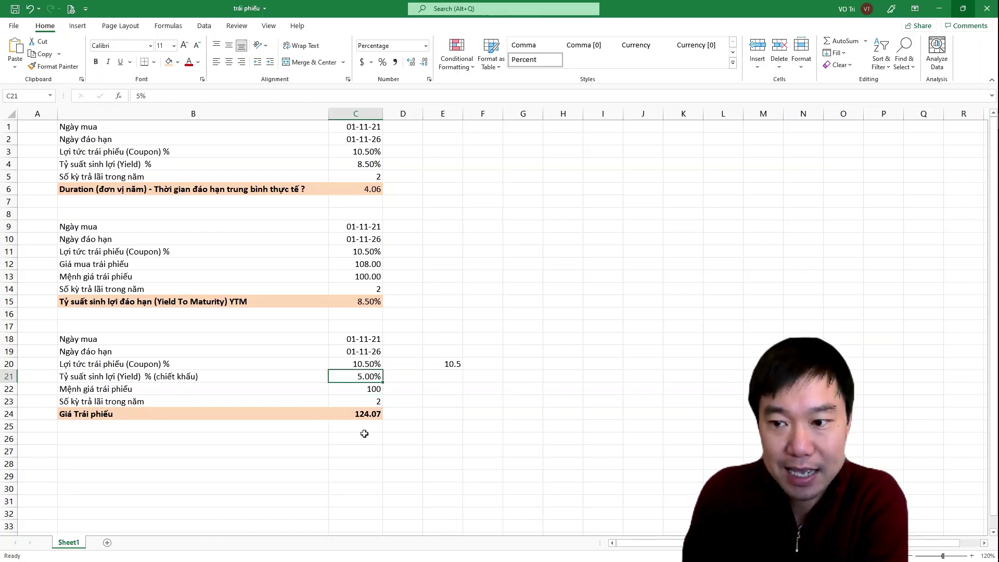
type("7")
key("Return")
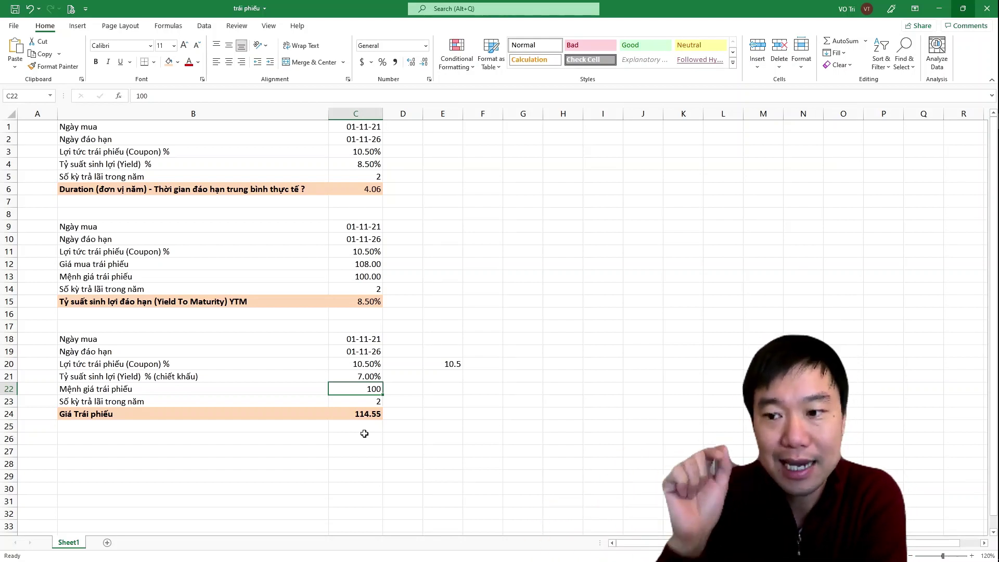
Review the yield and payment-frequency inputs of the price block, and examine the YIELD formula in C15 with its inputs in C11:C14
left_click(356, 375)
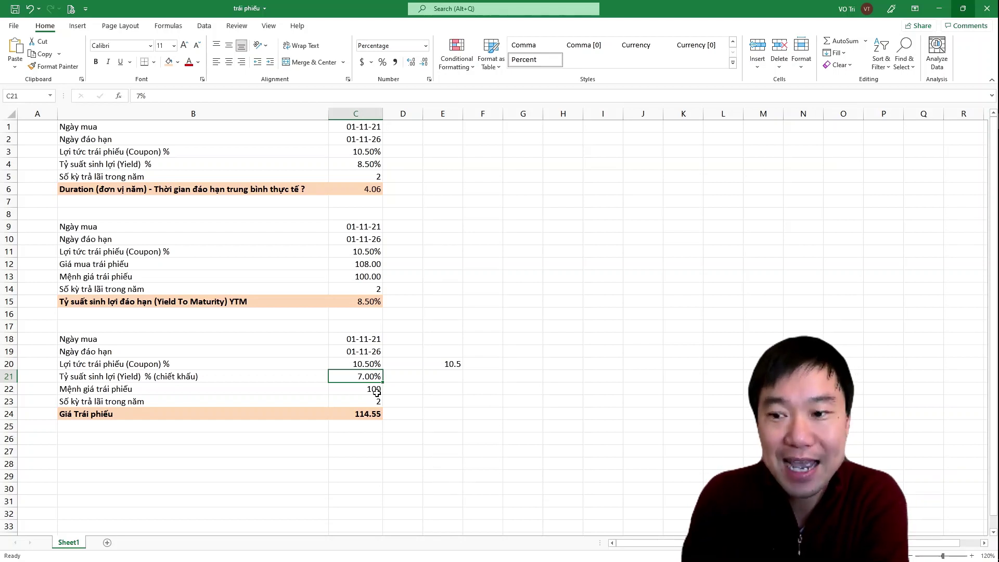
left_click(332, 402)
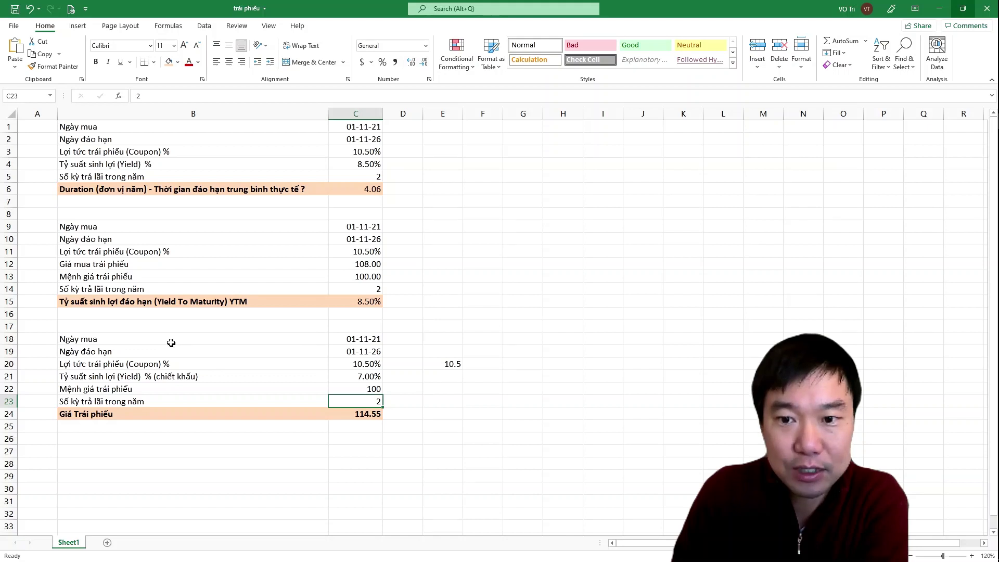
left_click(208, 302)
left_click(357, 300)
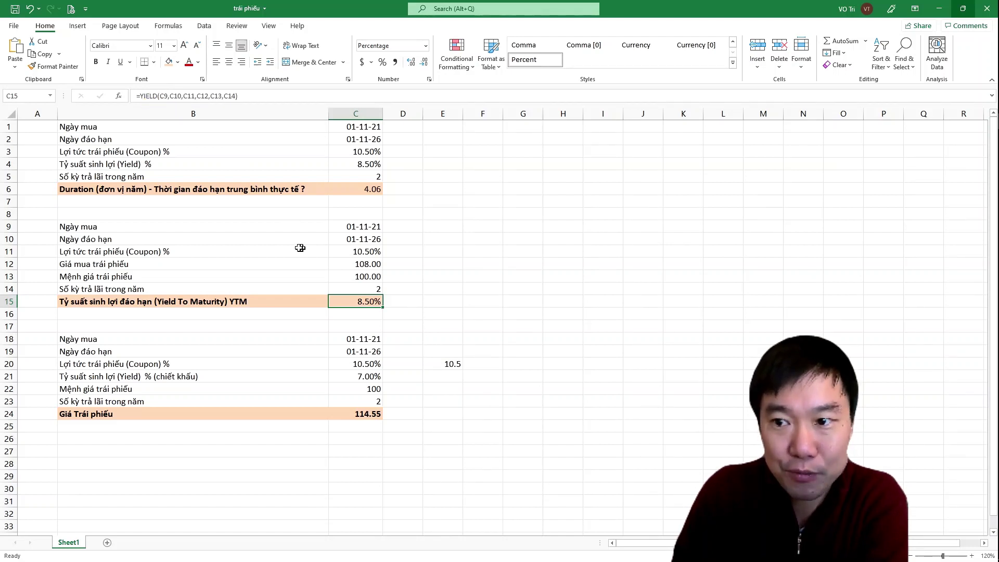
left_click(363, 249)
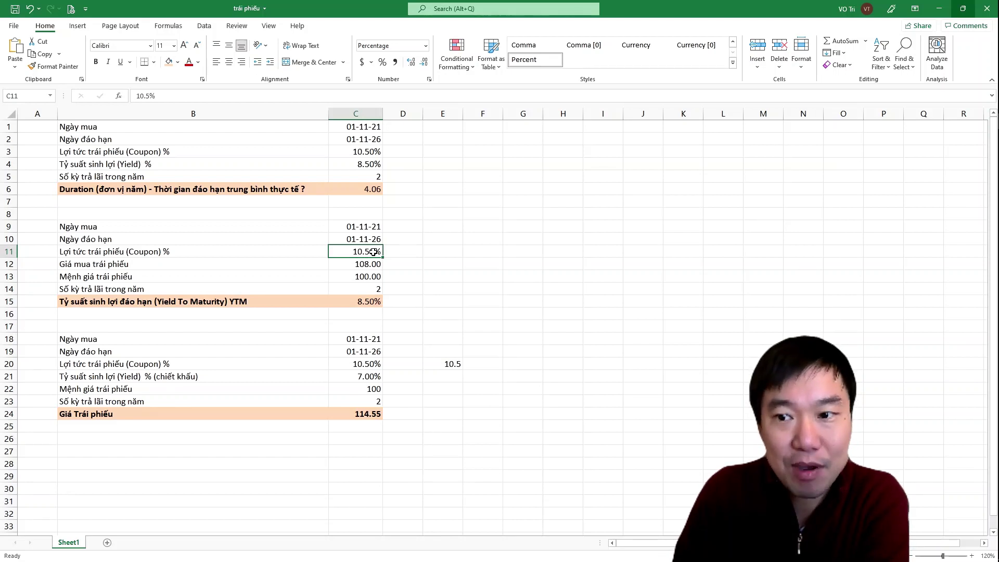
key("Down")
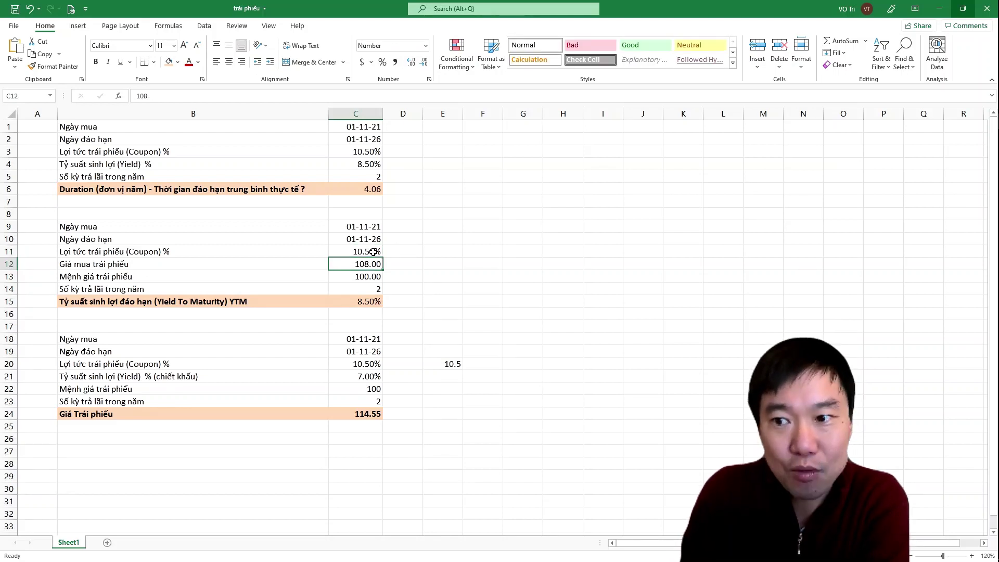
key("Down")
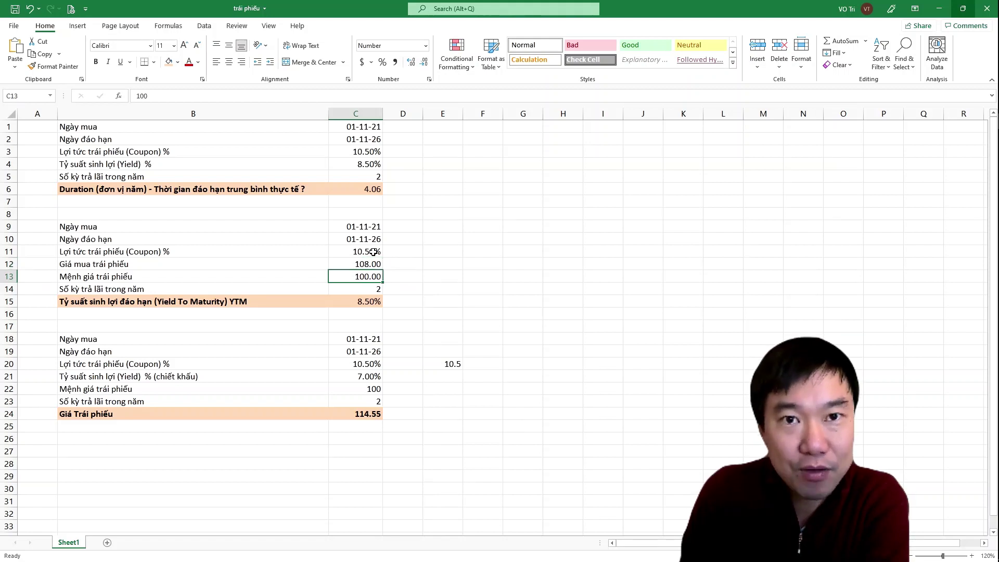
key("Down")
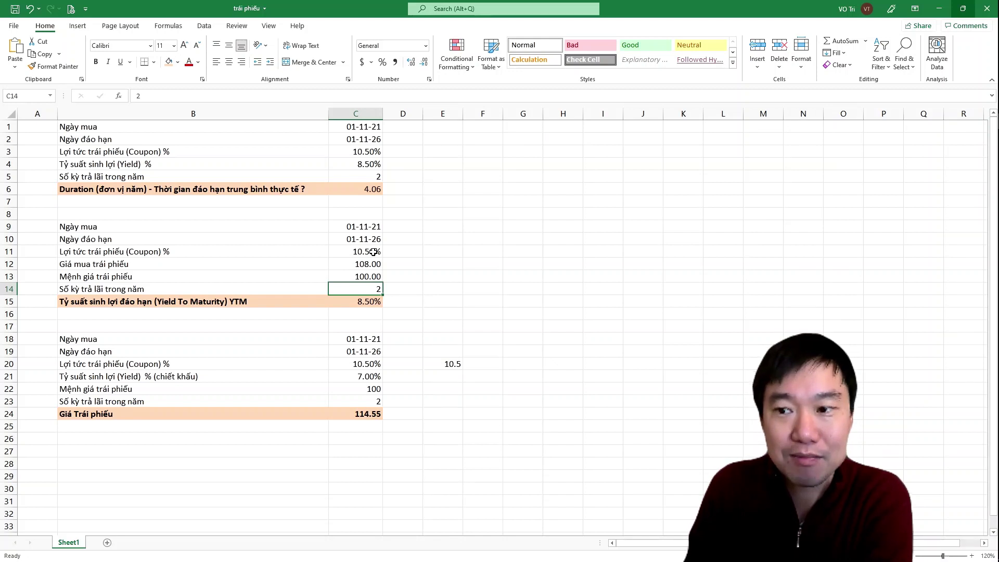
key("Down")
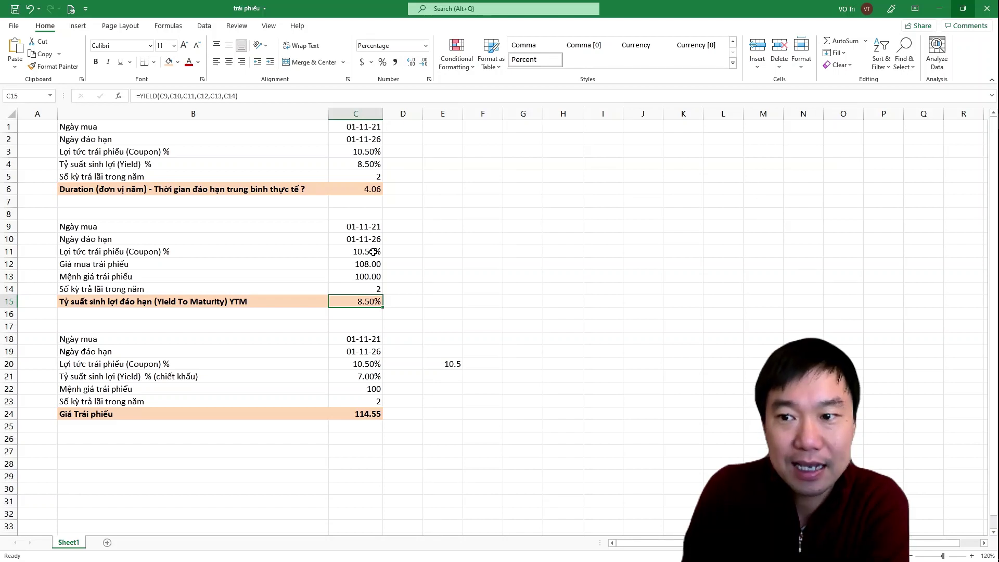
Set the coupon rate in C11 to 7% and check the resulting yield to maturity in C15
key("Up")
key("Up")
key("Up")
key("Up")
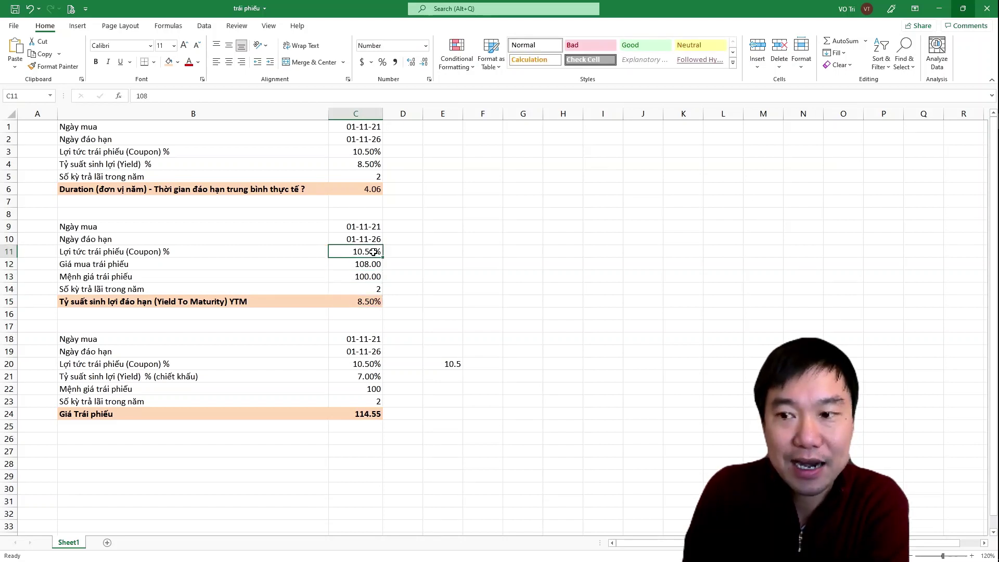
type("7")
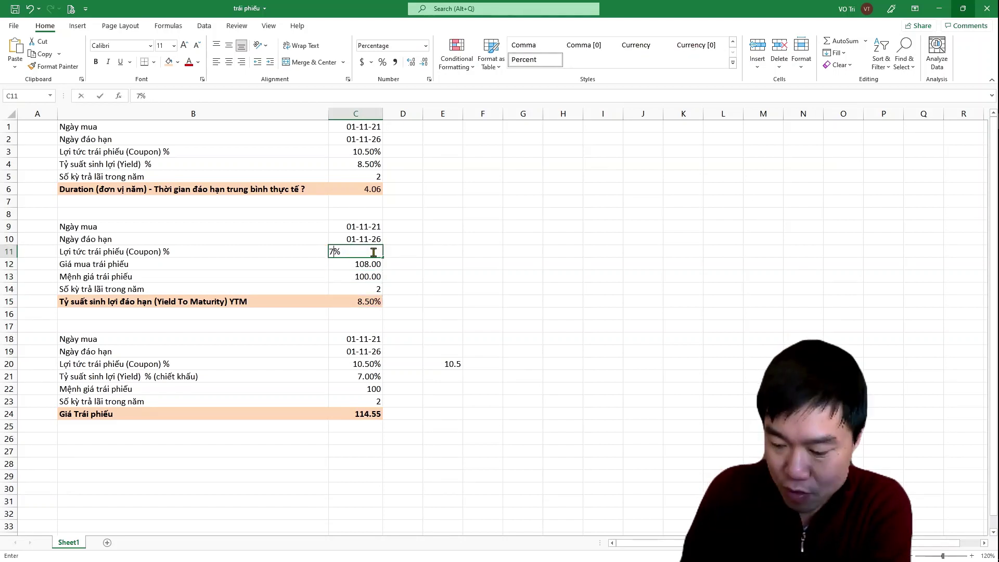
key("Return")
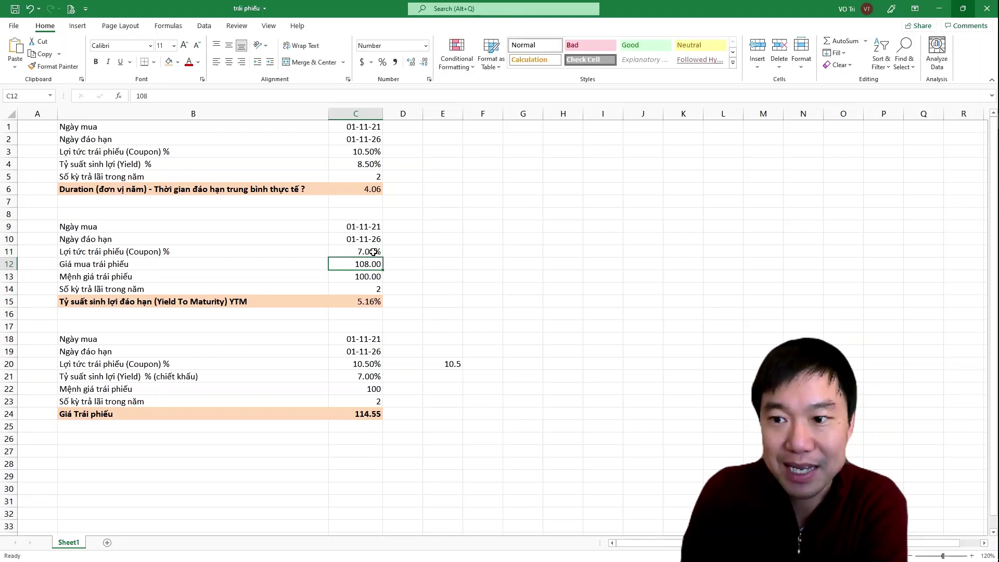
key("Down")
key("Down")
key("Down")
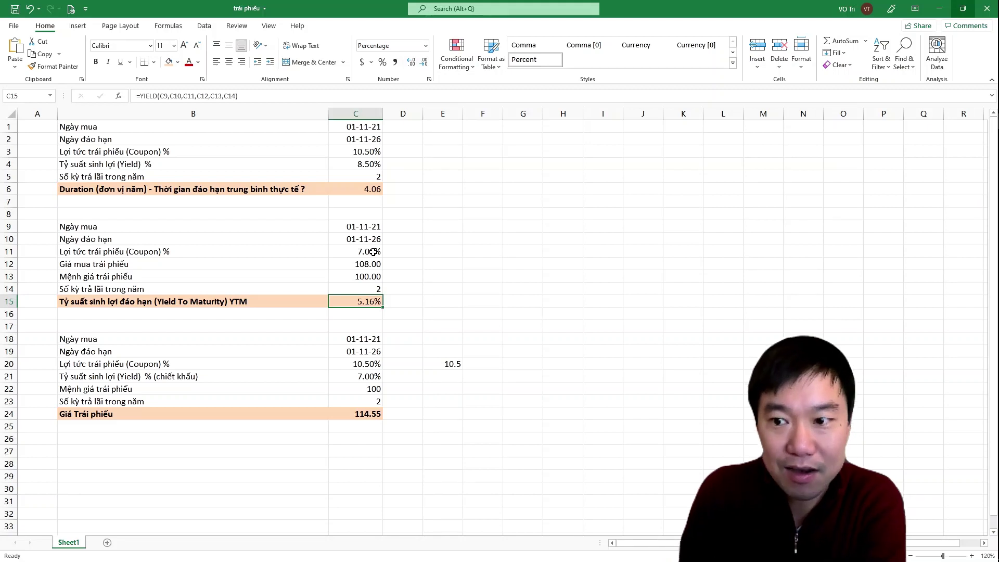
Set the coupon rate in C11 to 10% and check the resulting yield to maturity in C15
key("Up")
left_click(373, 252)
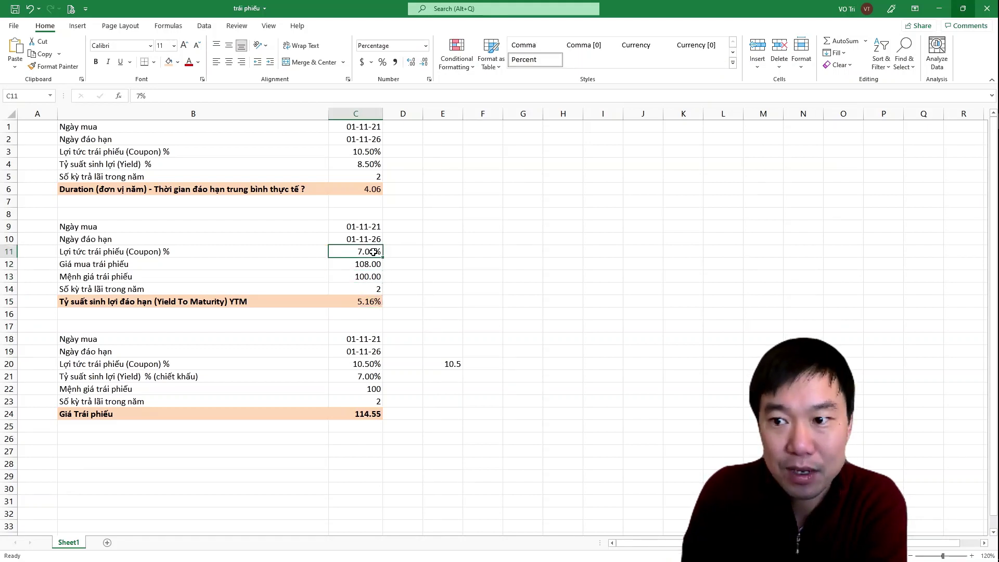
type("10")
key("Return")
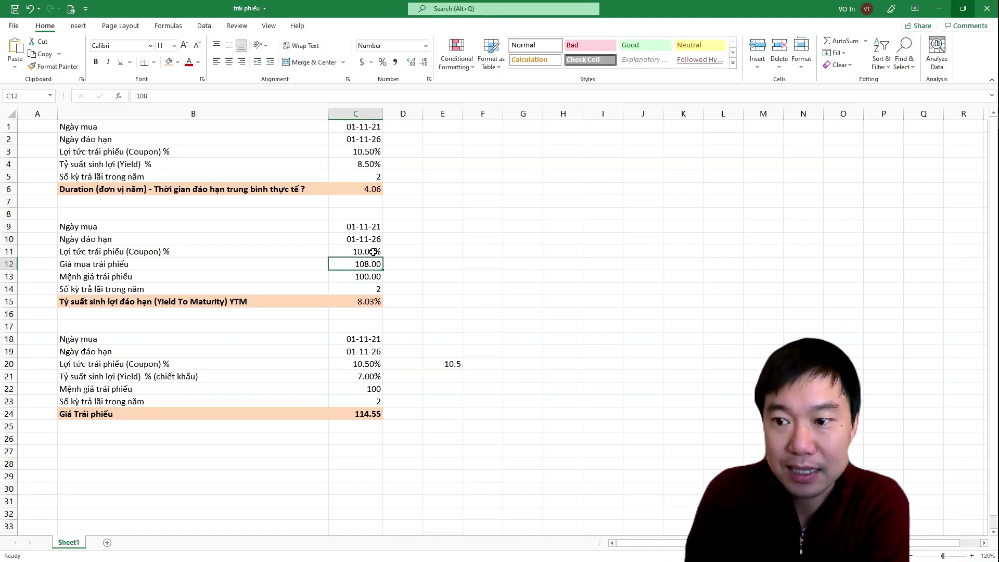
key("Down")
key("Down")
key("Down")
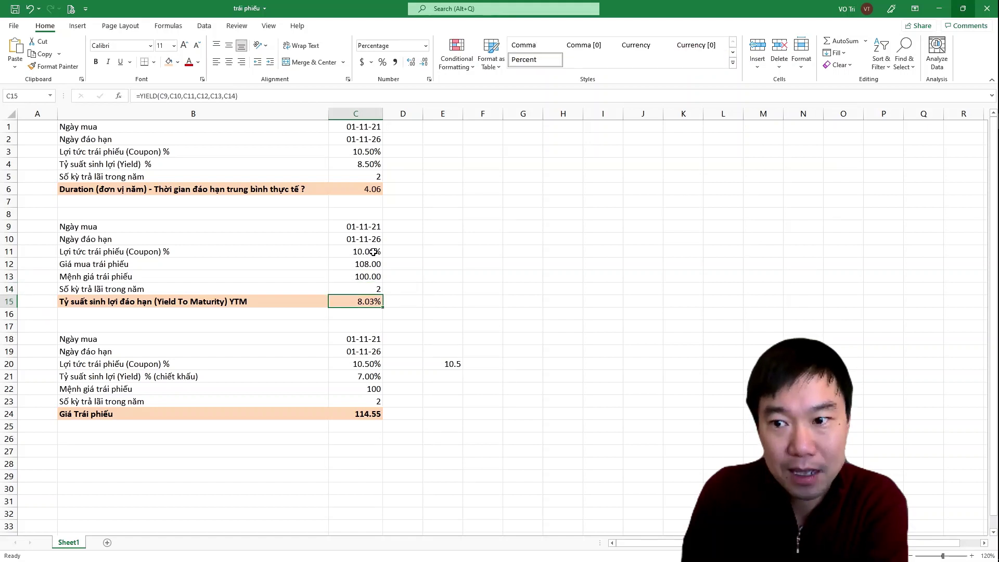
Set the bond purchase price in C12 to 102 and check its effect on the yield to maturity
key("Up")
key("Up")
key("Up")
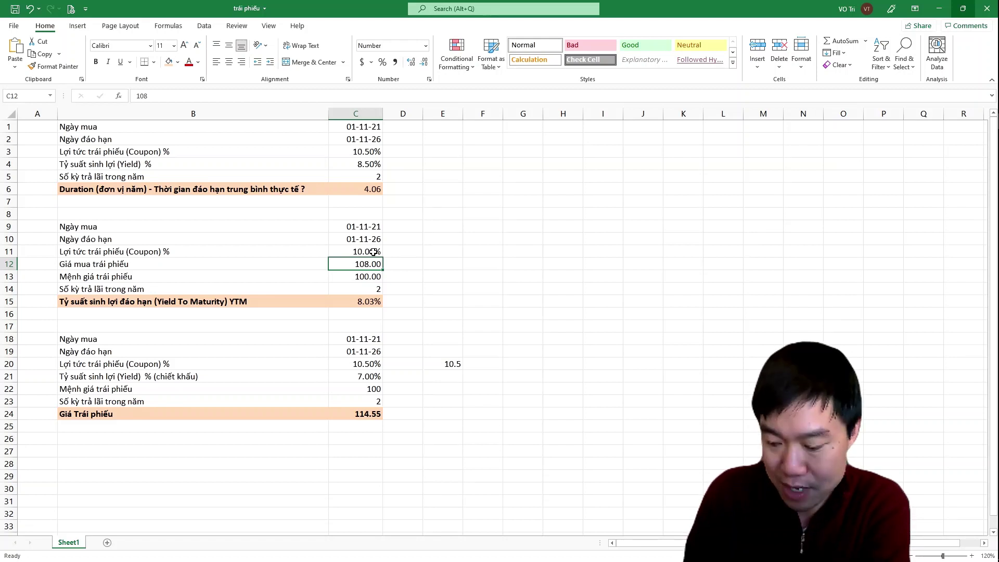
type("102")
key("Return")
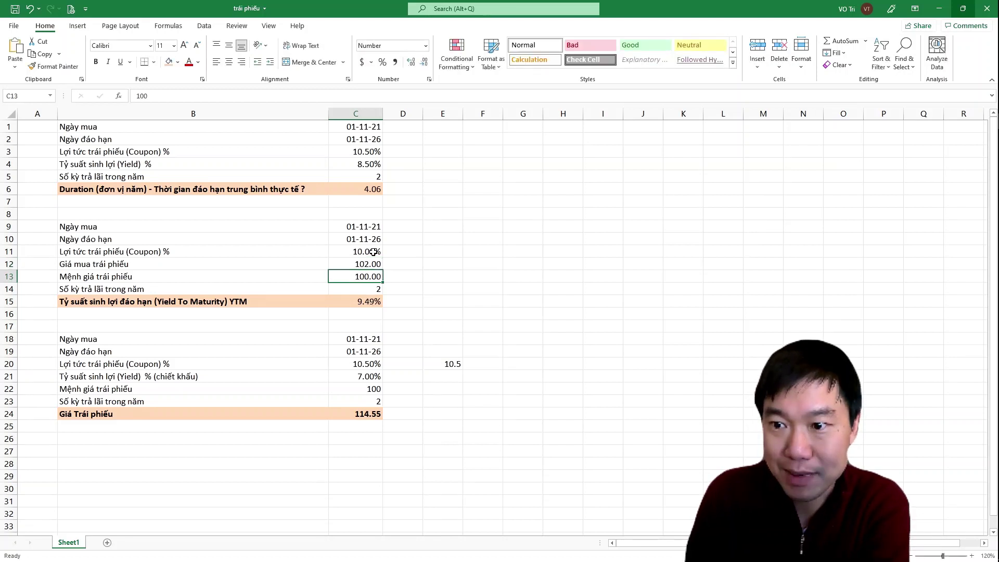
key("Down")
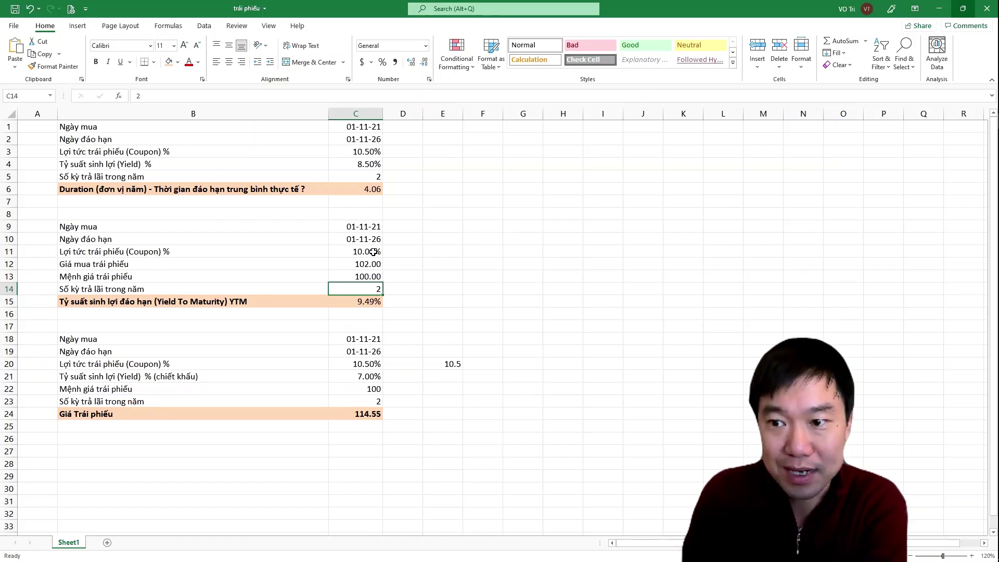
Set the bond purchase price in C12 to 98 and check the resulting yield to maturity in C15
key("Up")
key("Up")
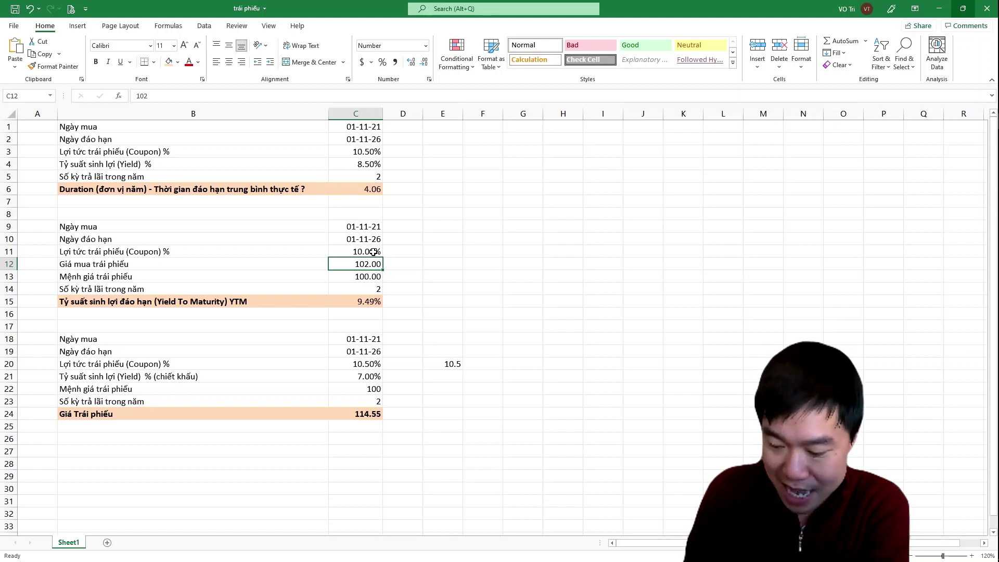
type("98")
key("Return")
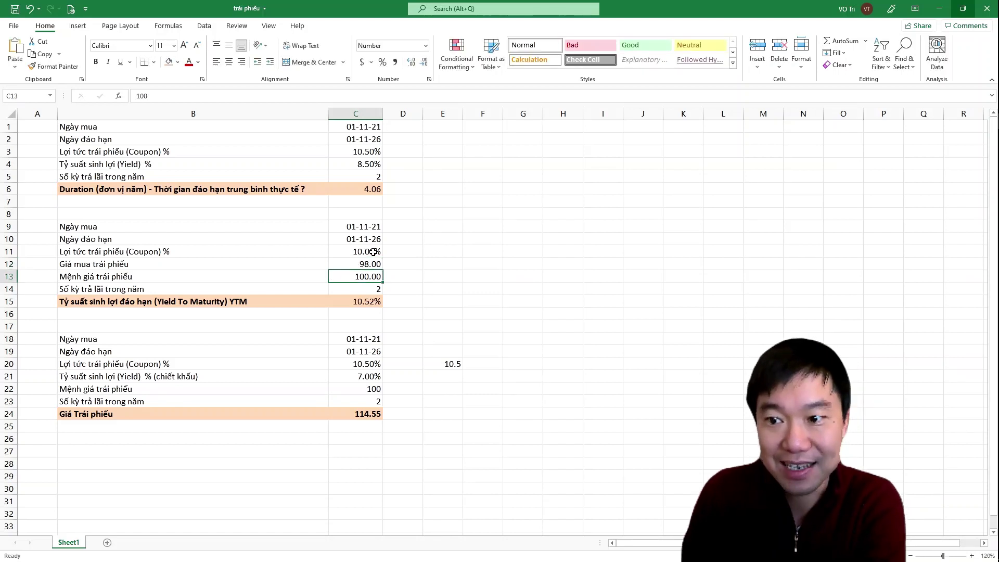
key("Down")
key("Down")
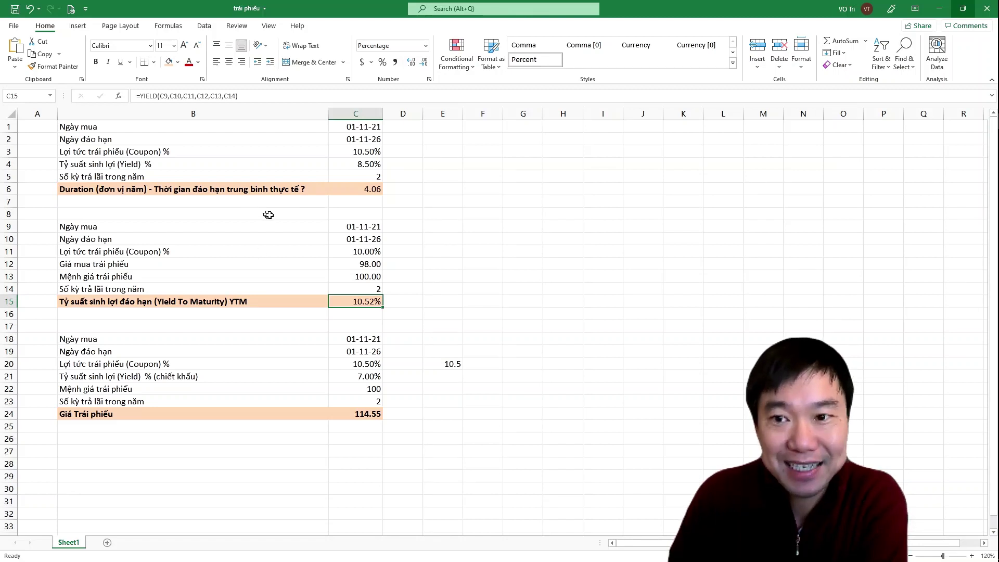
Examine the DURATION formula in C6, try changing the function to MDURATION, and restore DURATION
left_click(114, 191)
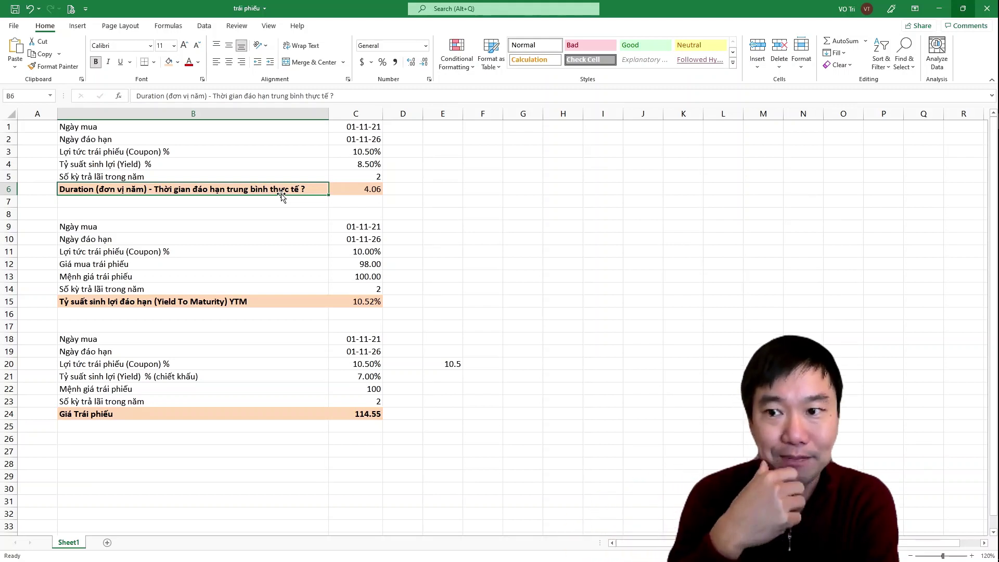
left_click(339, 189)
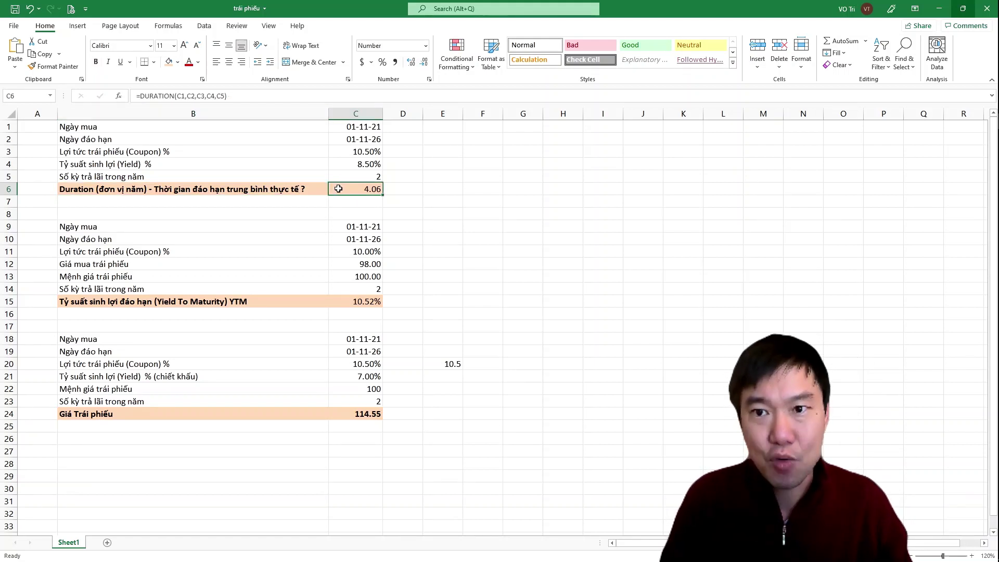
double_click(338, 188)
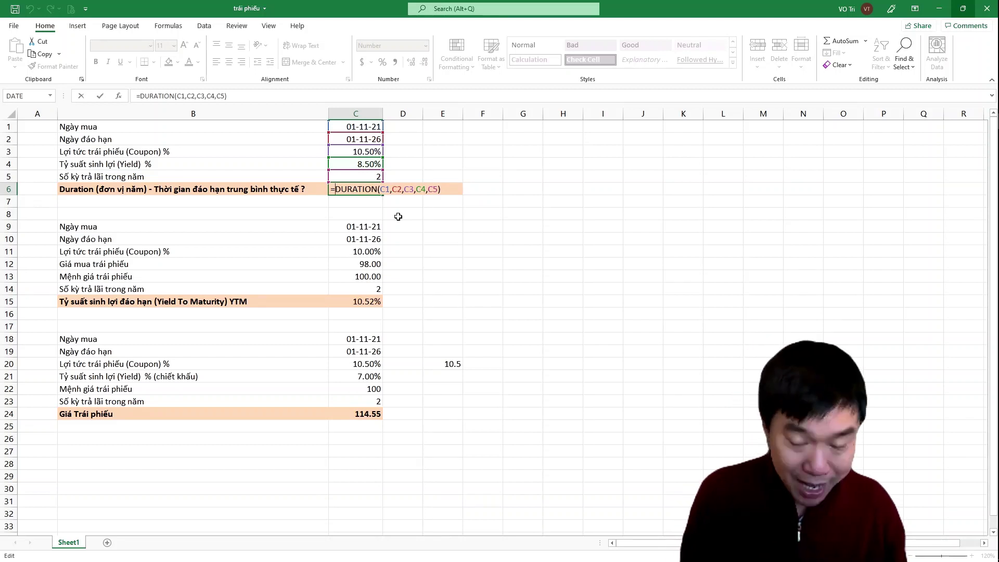
type("M")
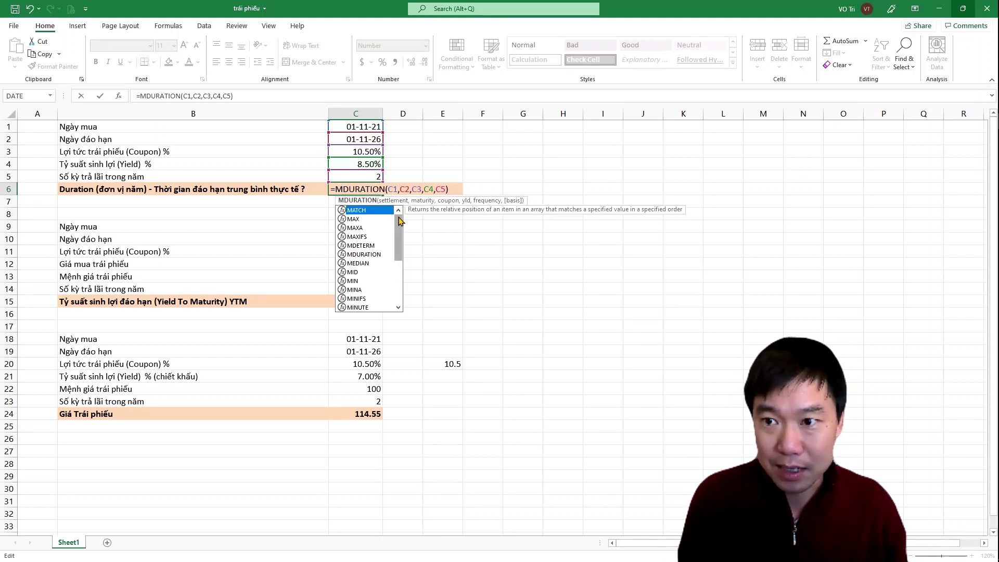
key("BackSpace")
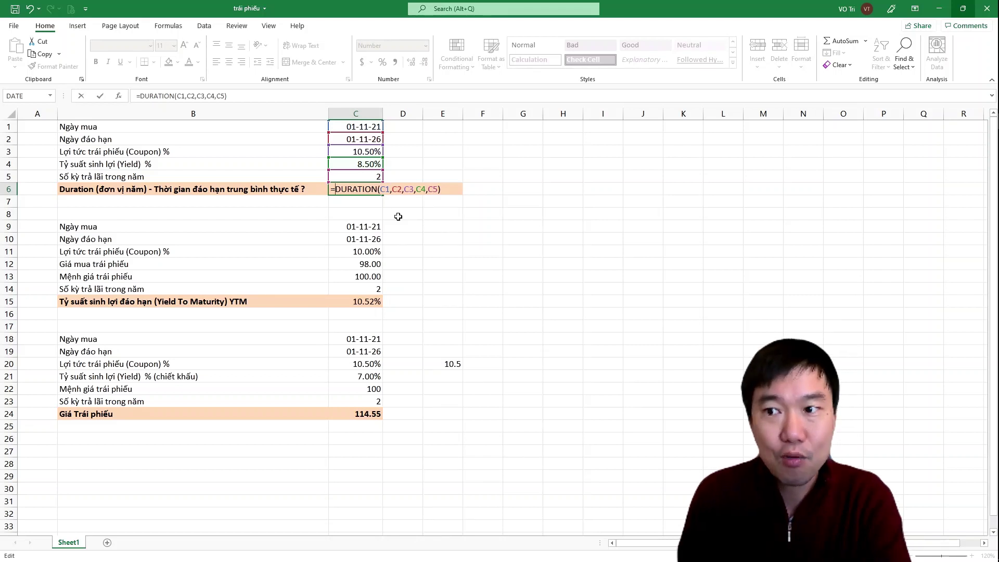
key("Return")
Review the duration block's inputs in C1:C5, including the purchase and maturity dates and the coupon rate
key("Up")
key("Up")
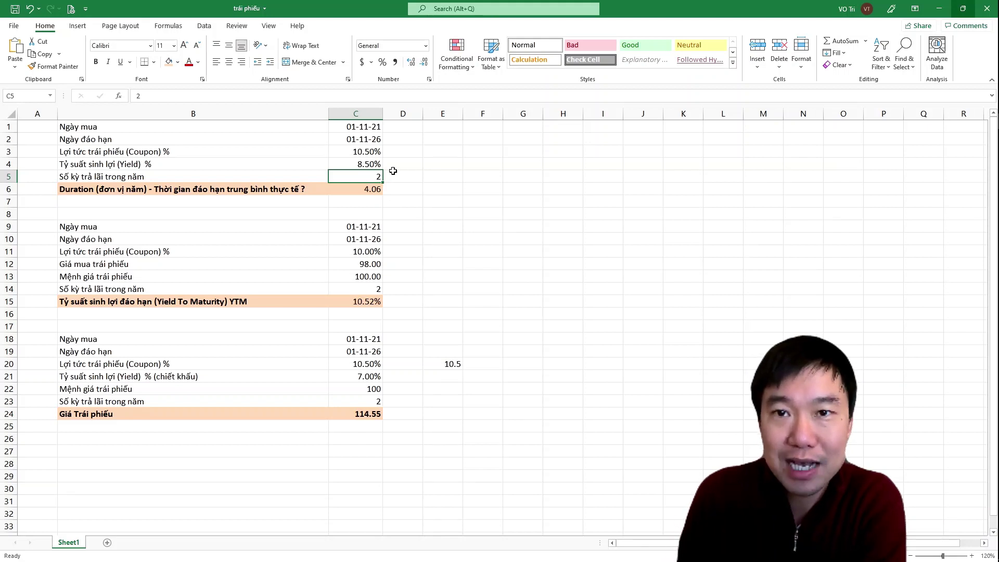
key("Up")
key("Up")
key("Up")
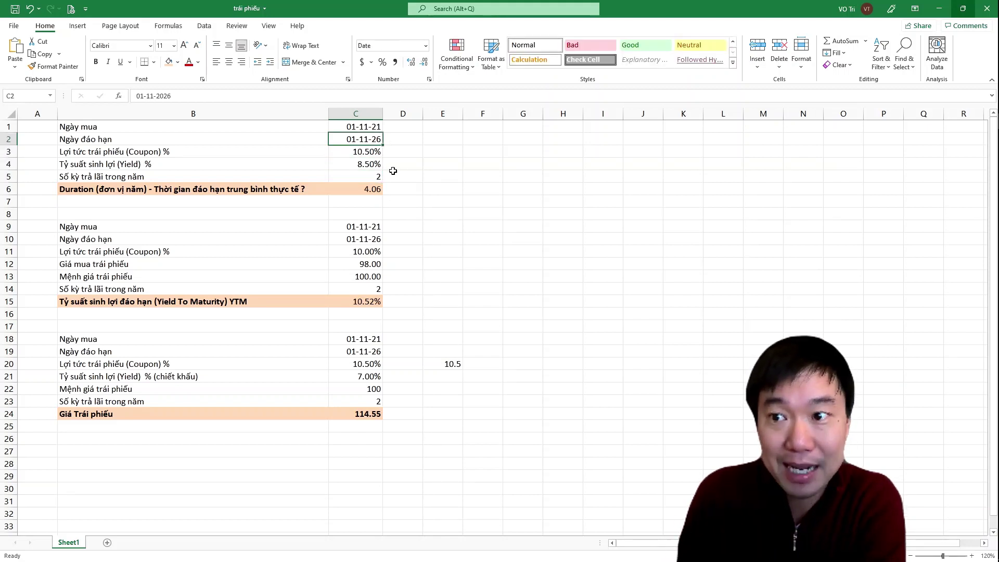
key("Up")
key("Down")
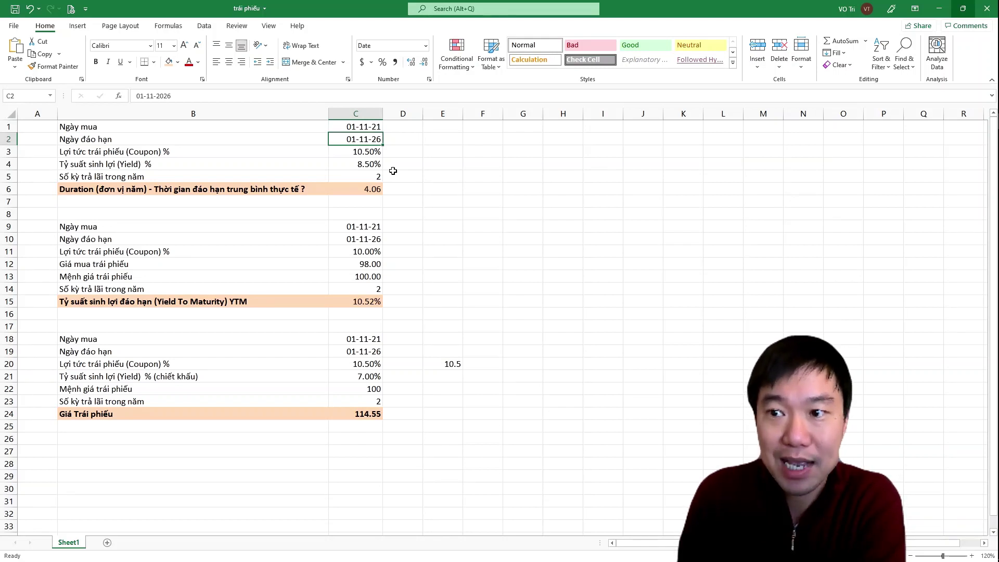
key("Down")
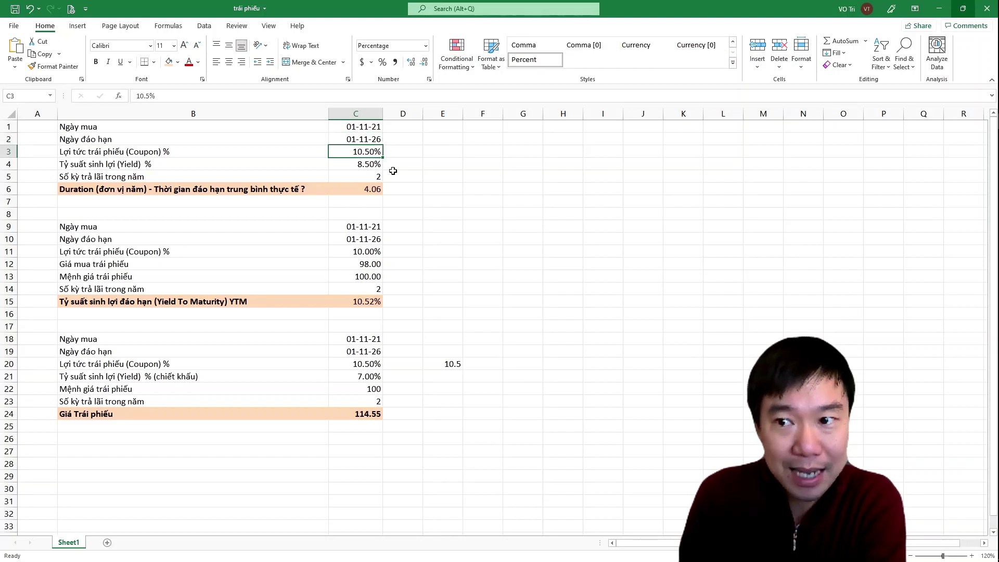
Set the yield in C4 to 9% and check the resulting duration in C6
key("Down")
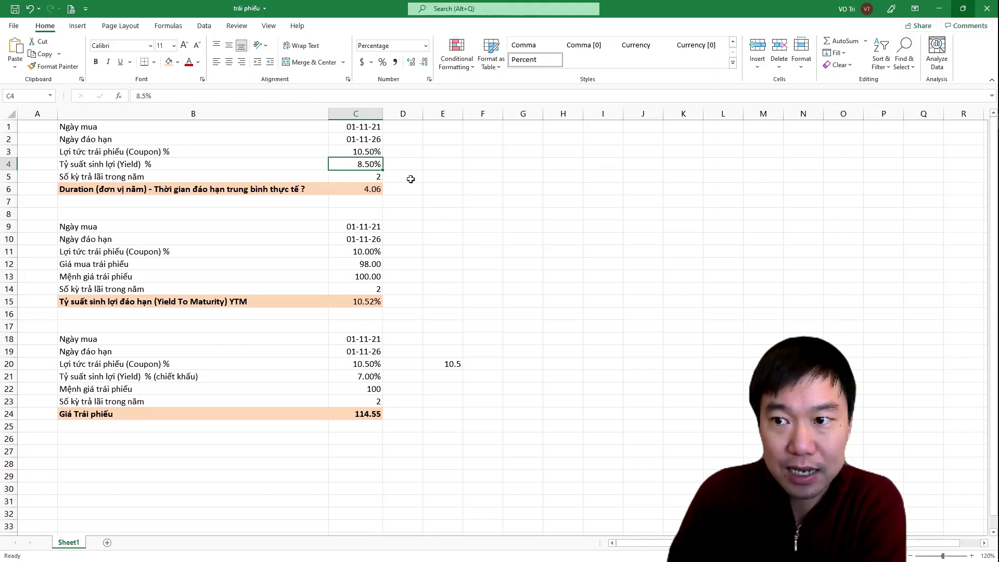
type("9")
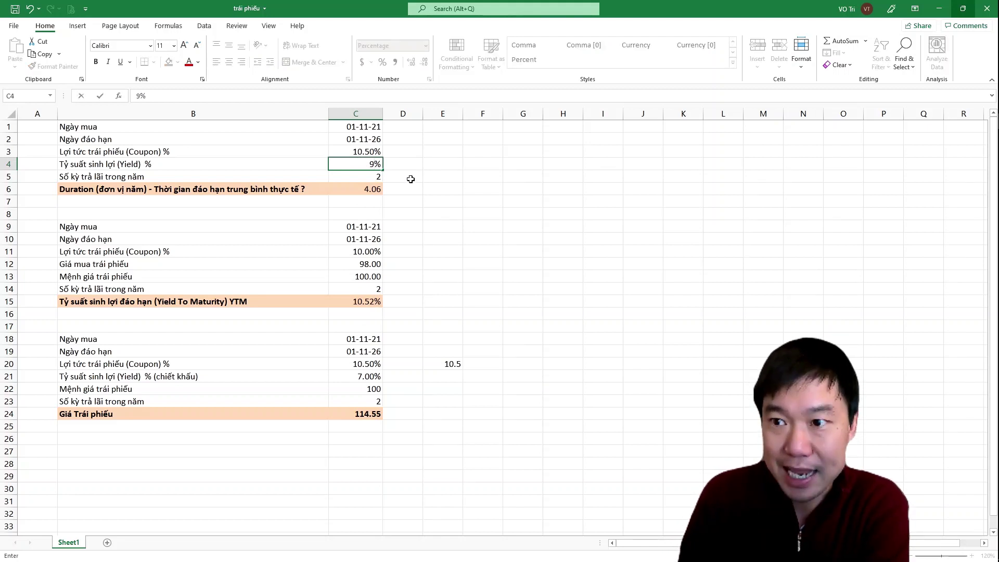
key("Return")
key("Down")
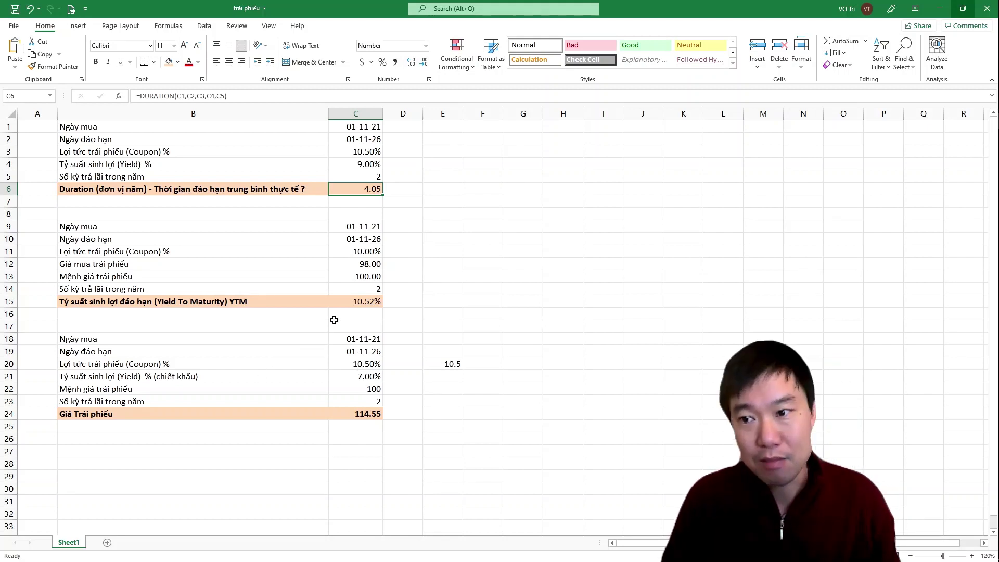
Switch to the browser and view Investopedia's inverted yield curve page and FRED's 10-year minus 2-year Treasury spread chart
key("alt+Tab")
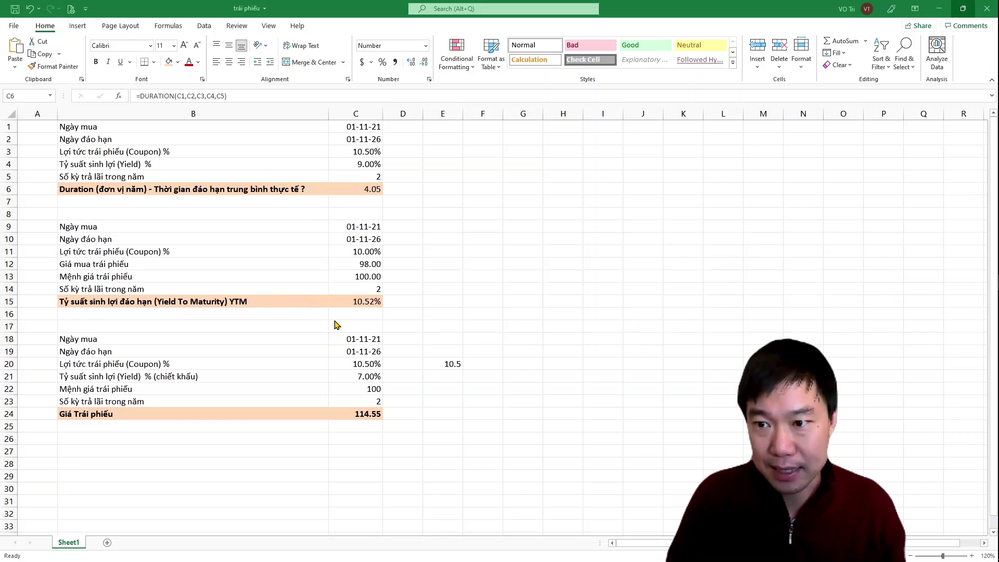
key("alt+Tab")
key("Tab")
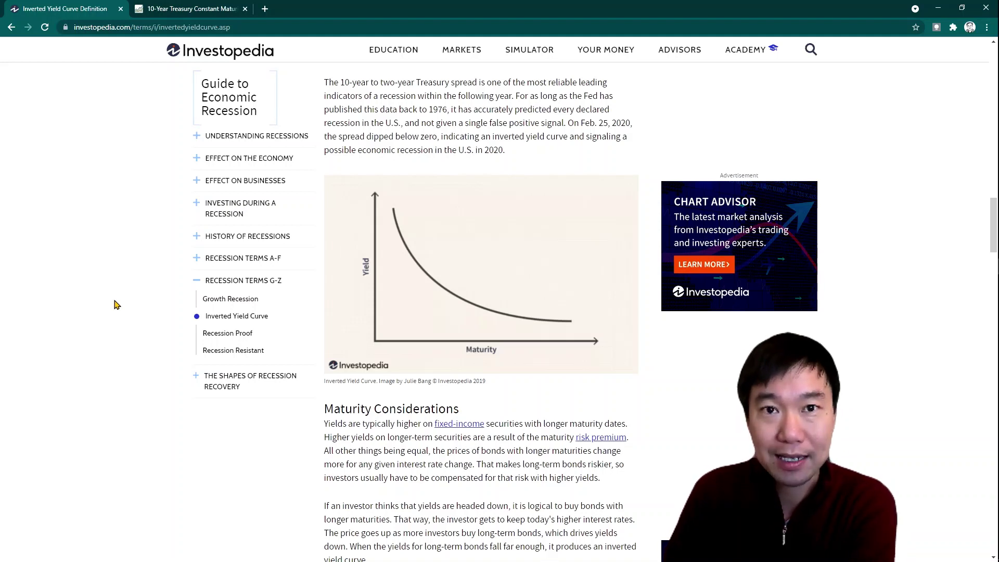
left_click(195, 8)
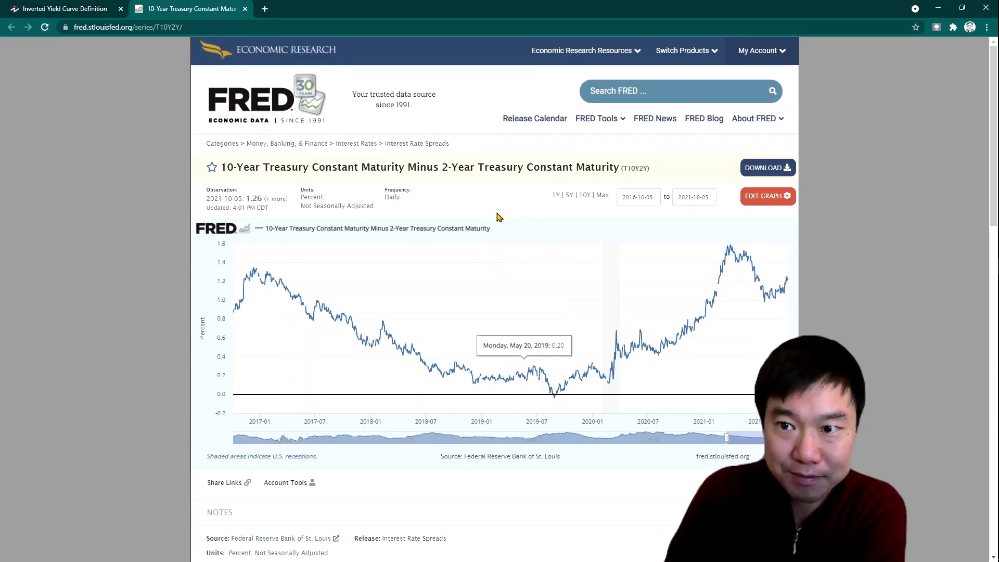
Switch back to Excel and review the PRICE formula in C24 with its inputs in C18:C23
key("alt+Tab")
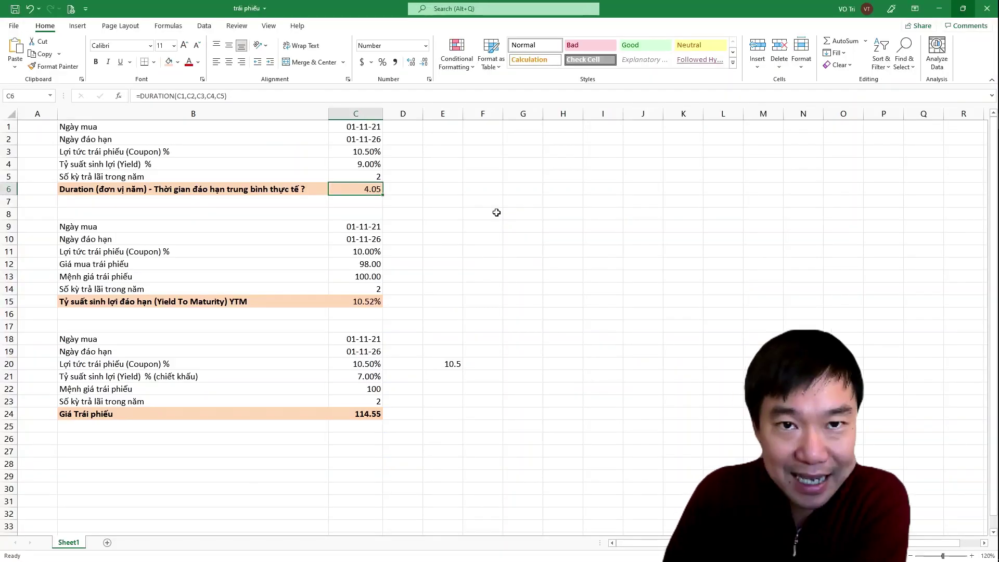
left_click(242, 416)
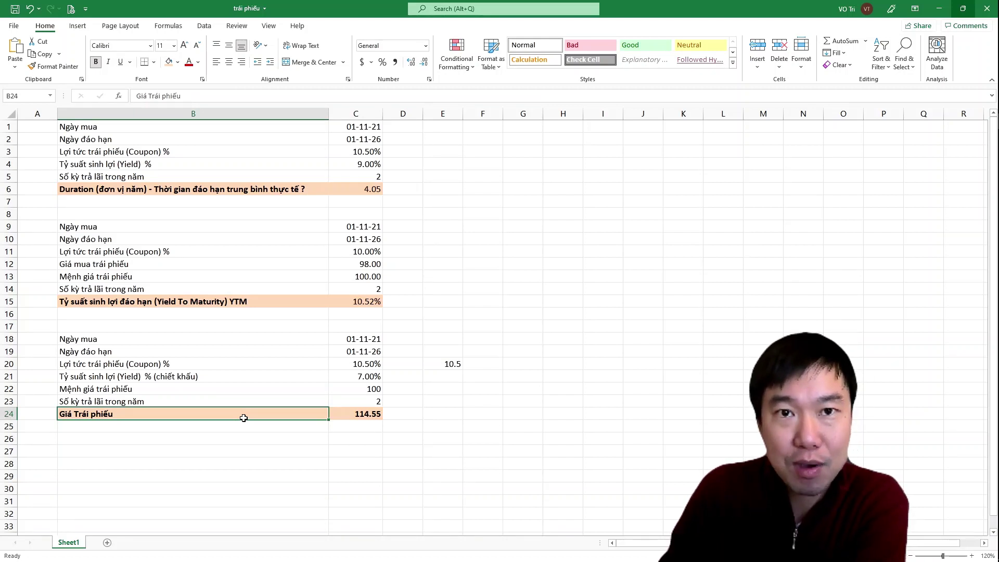
key("Right")
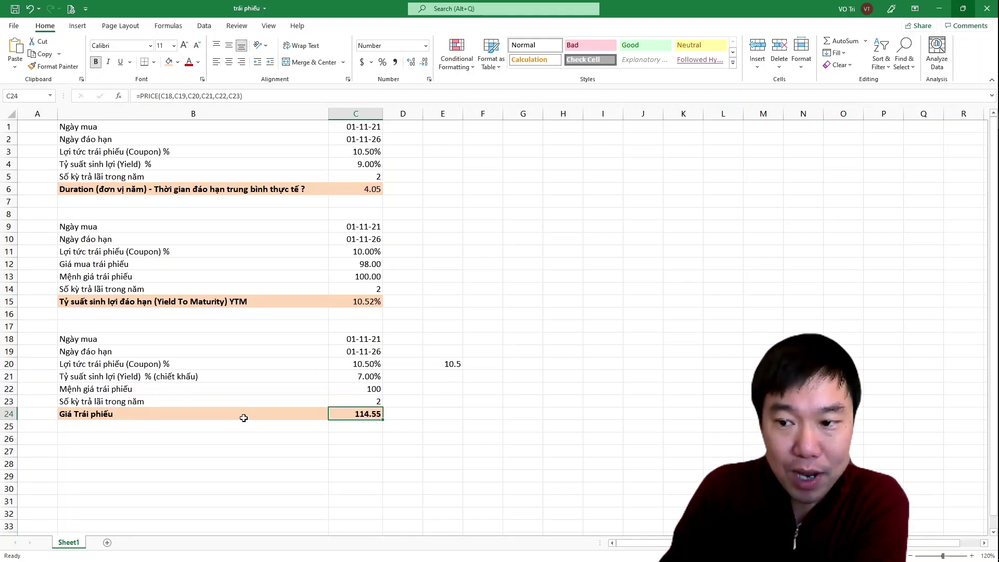
key("Up")
key("Up")
key("Up")
key("Up")
key("Up")
key("Up")
key("Down")
key("Down")
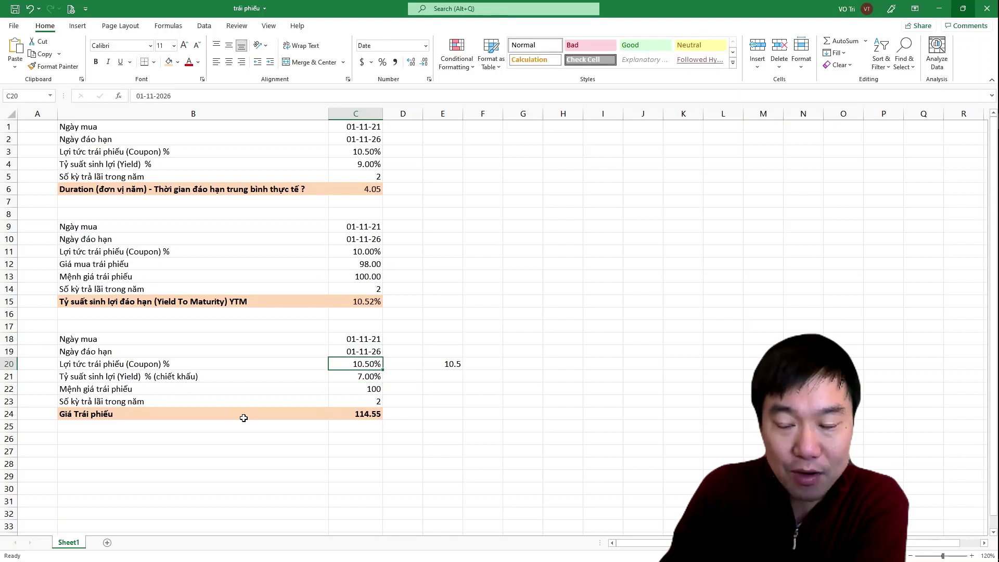
key("Down")
key("Down")
key("Down")
key("Down")
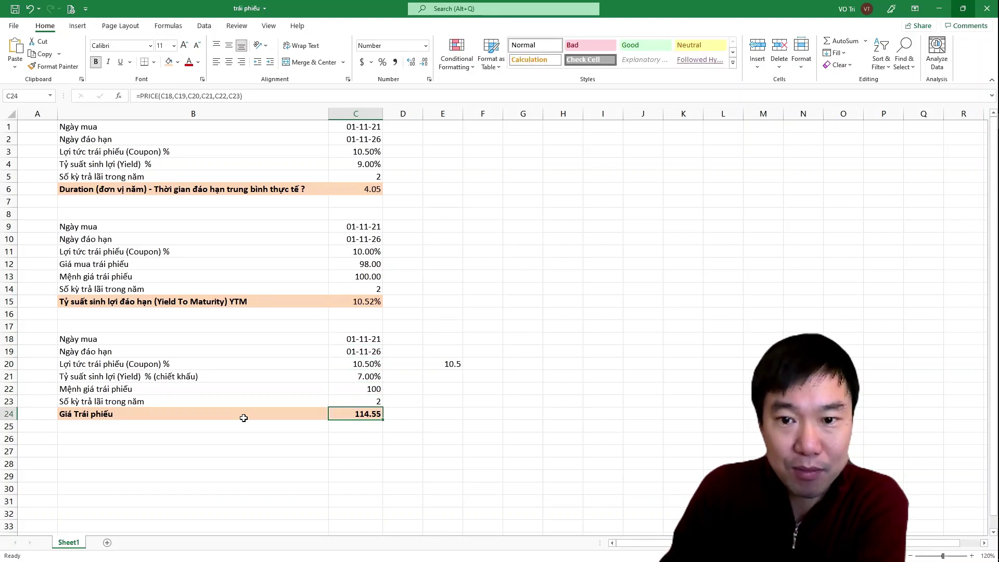
Review the YIELD formula in C15 and its inputs in C9:C14
key("Up")
key("Up")
key("Up")
key("Up")
key("Up")
key("Up")
key("Up")
key("Up")
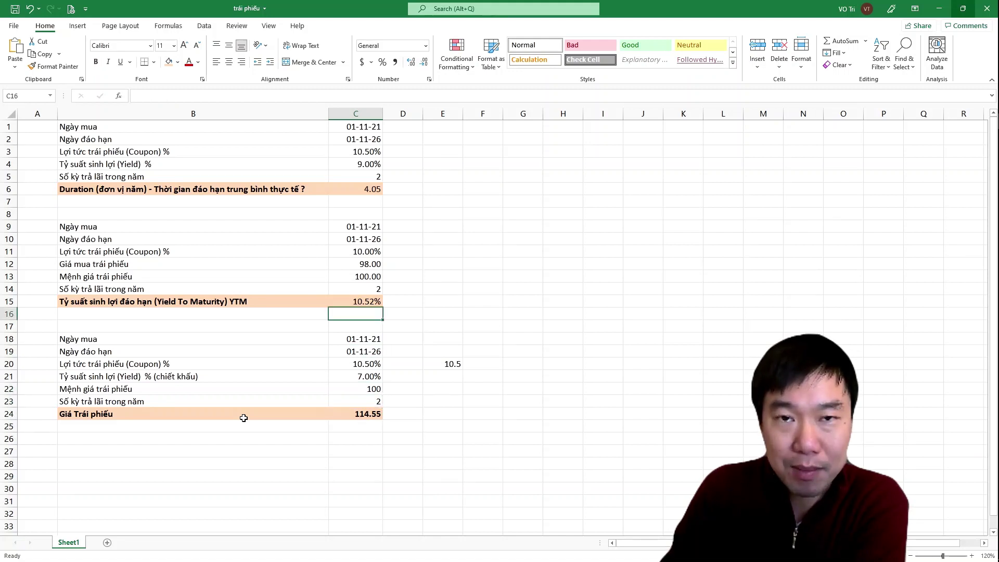
key("Up")
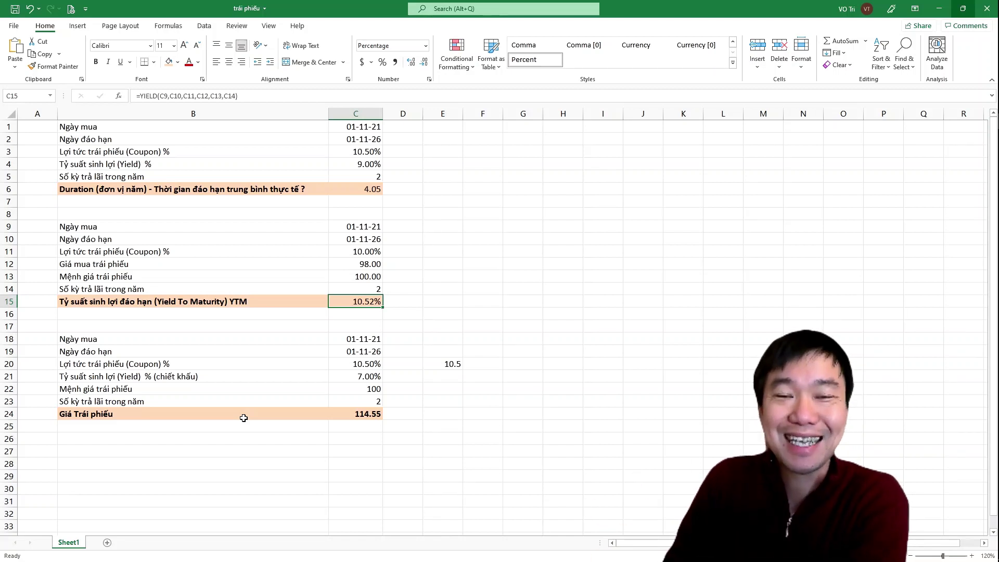
key("Up")
key("Up")
key("Up")
key("Up")
key("Up")
key("Up")
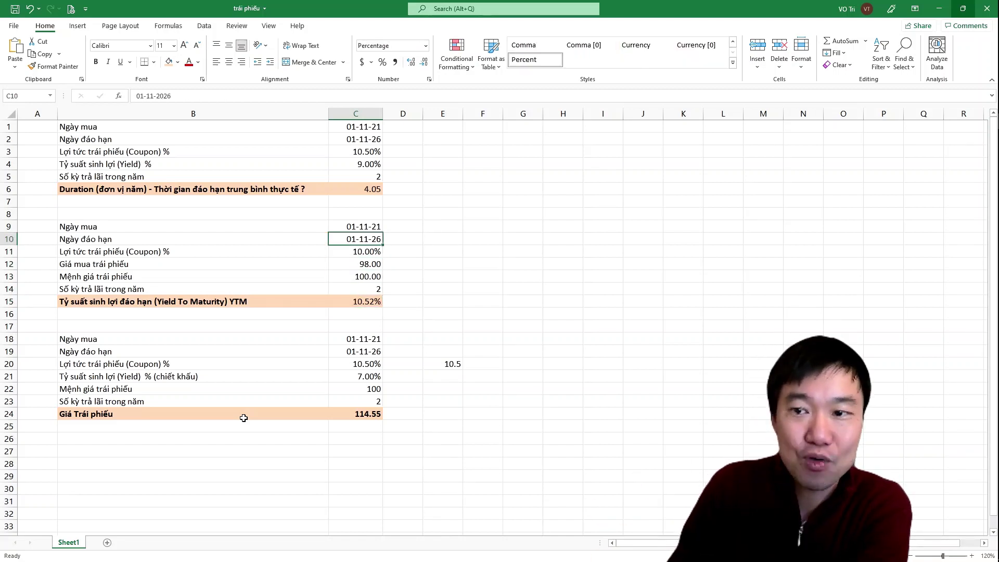
key("Up")
key("Up")
key("Up")
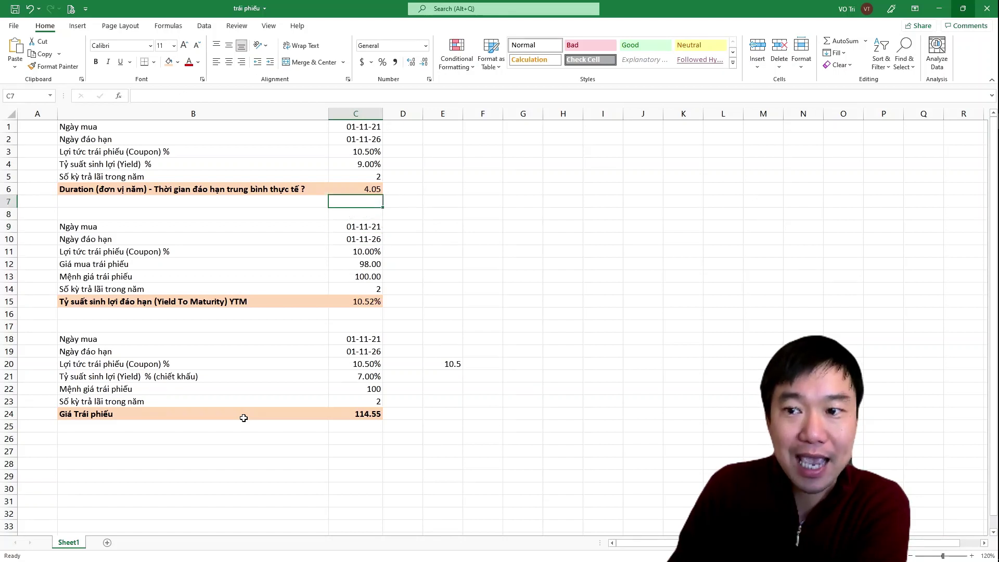